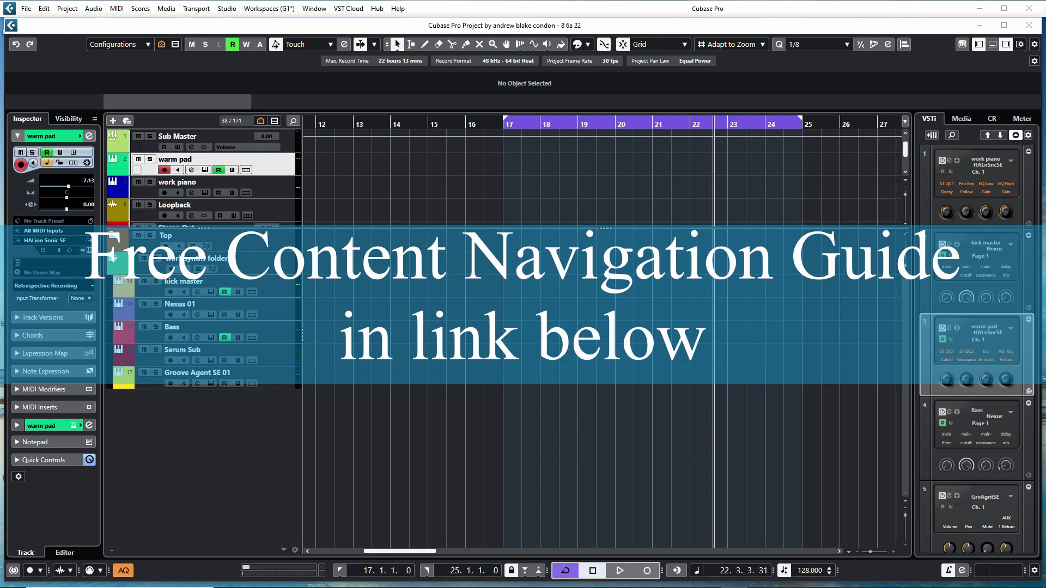
Record a chord-pad progression onto the work piano track starting at bar 17
click(993, 44)
click(284, 196)
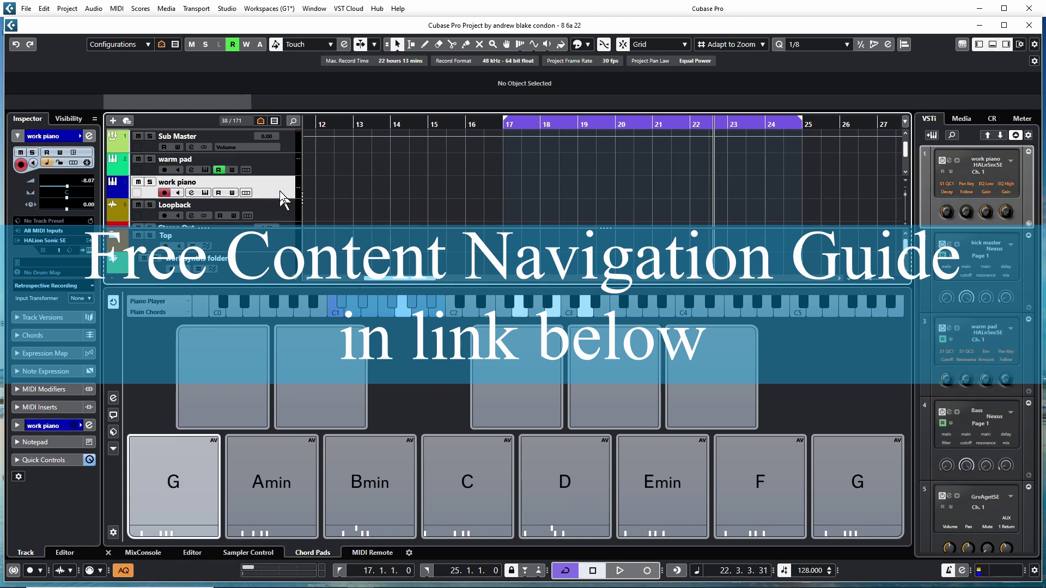
key(Down)
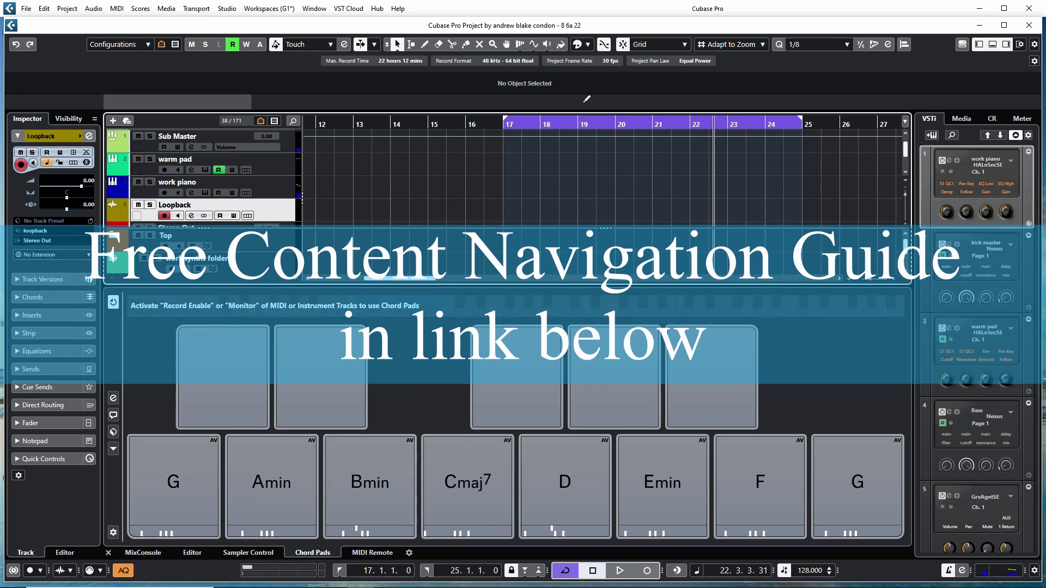
click(993, 45)
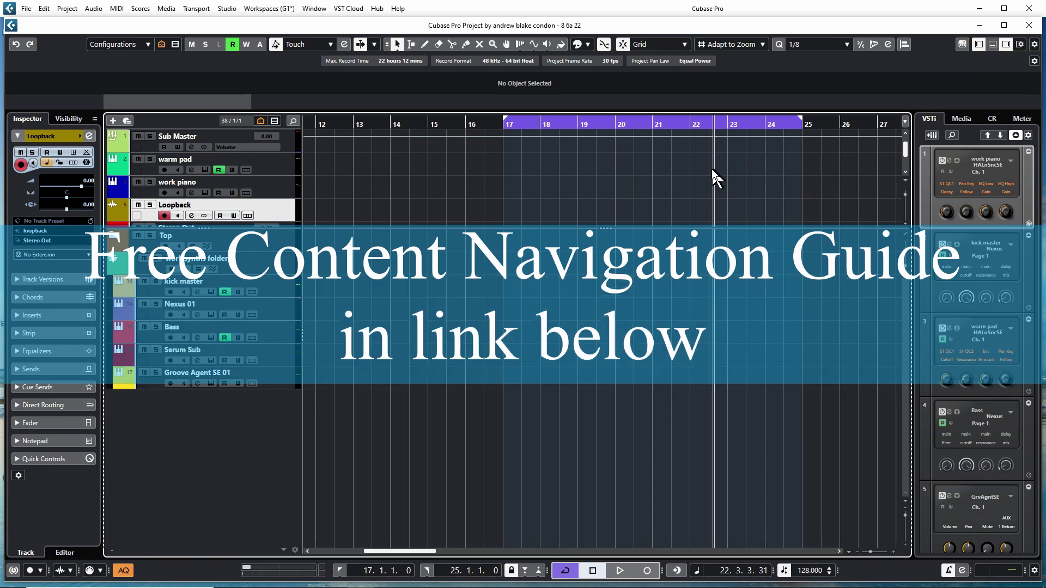
key(space)
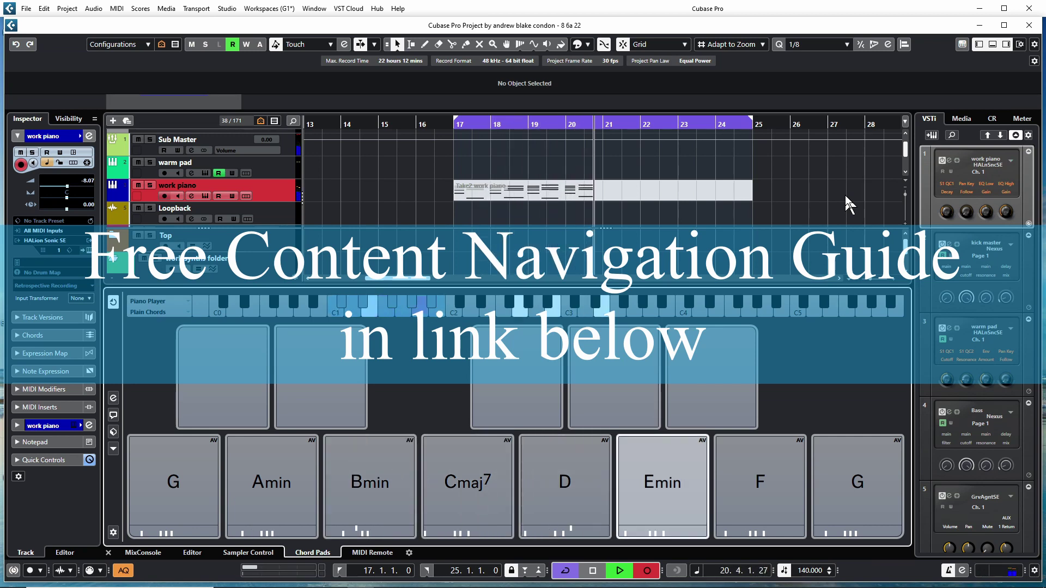
Stop the piano take and create Chord Track events from it across bars 17–25
key(space)
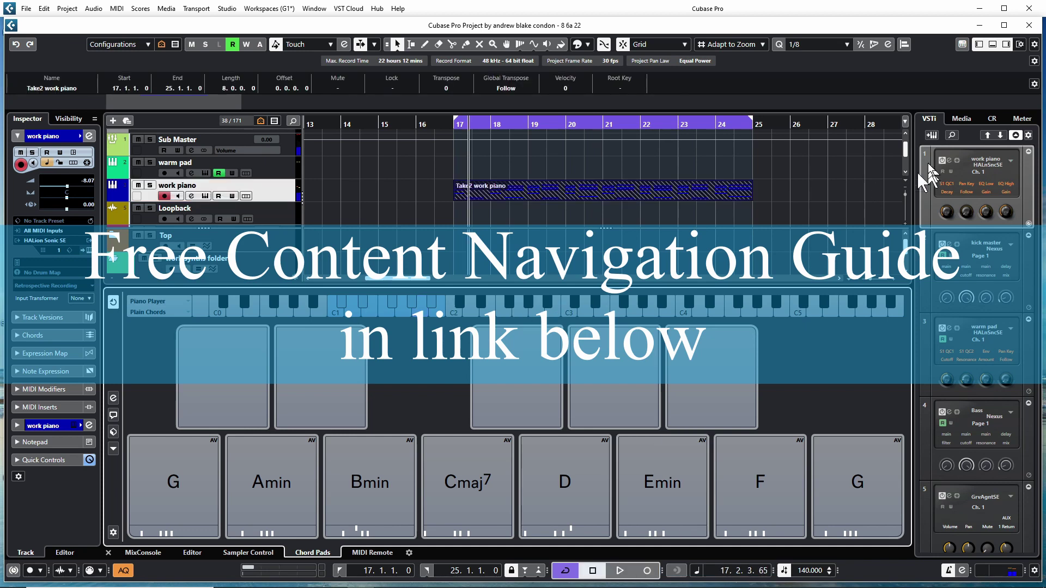
click(992, 46)
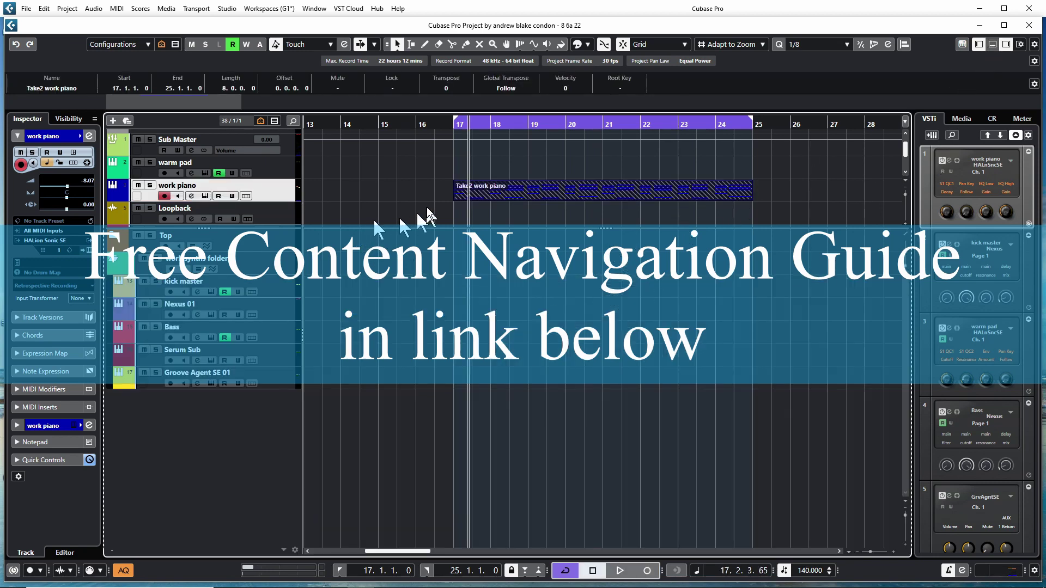
click(67, 8)
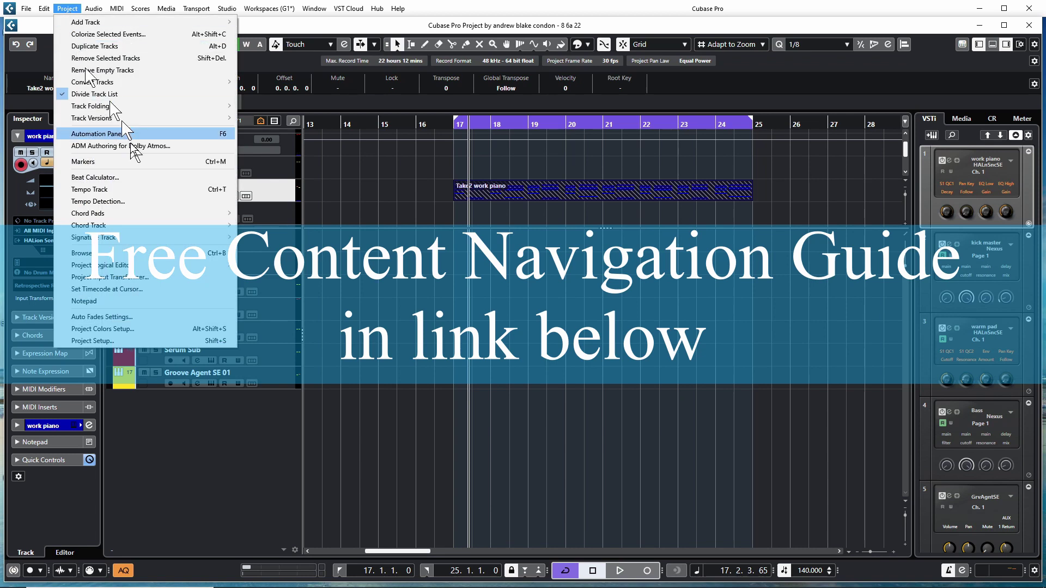
mouse_move(162, 216)
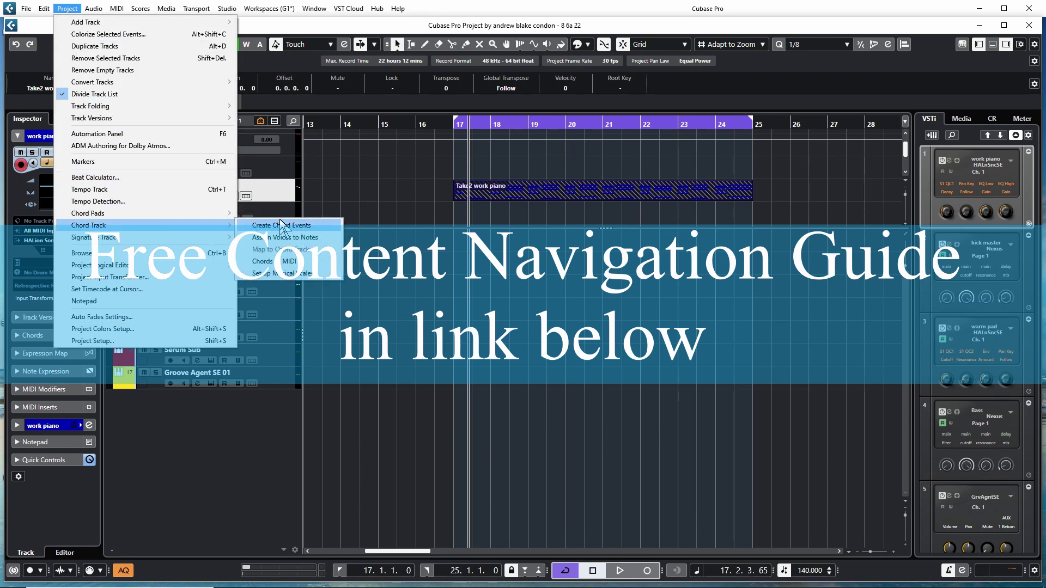
click(283, 225)
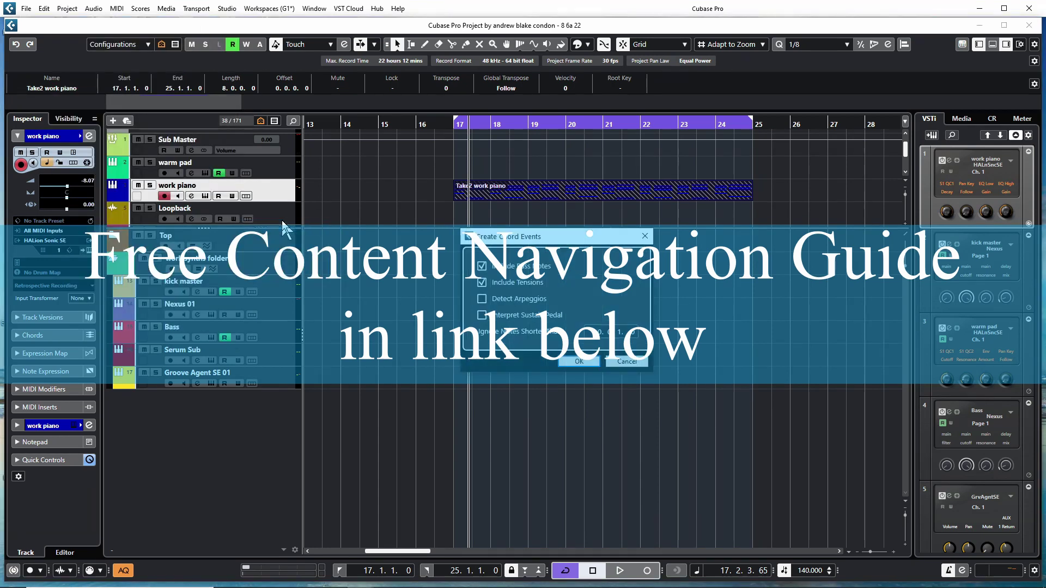
key(Return)
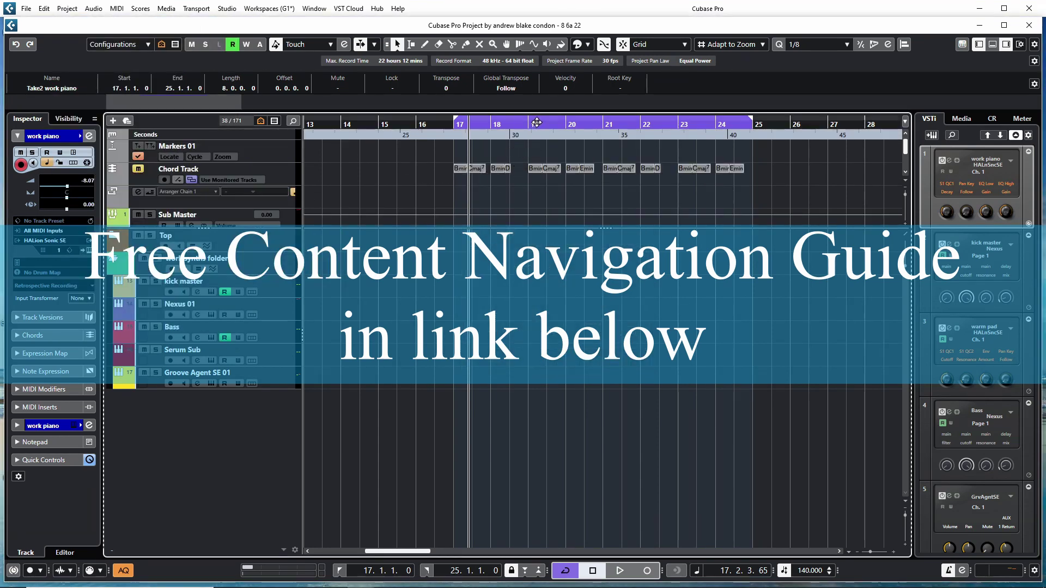
drag(529, 144, 547, 133)
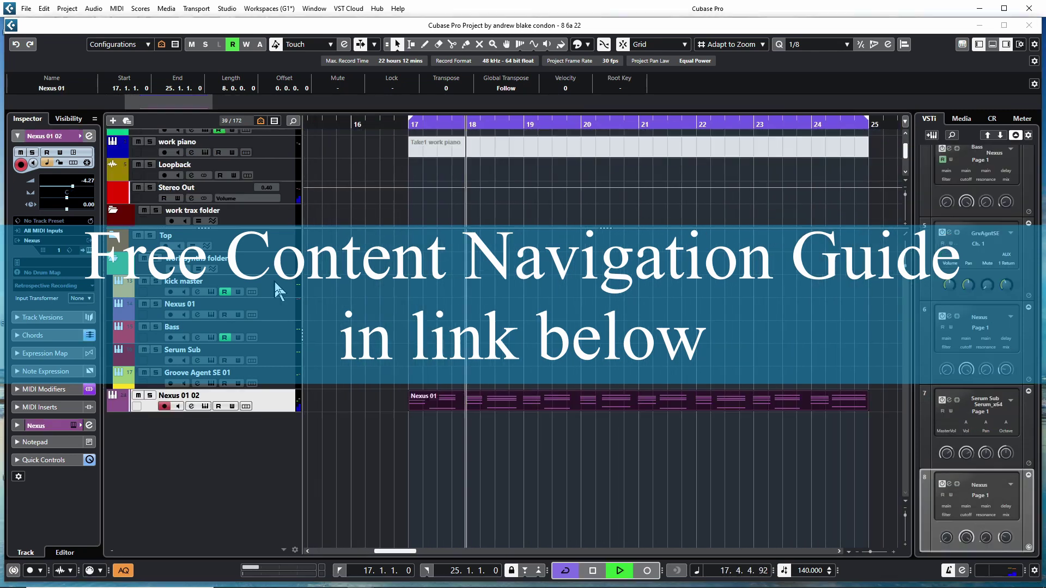
click(279, 292)
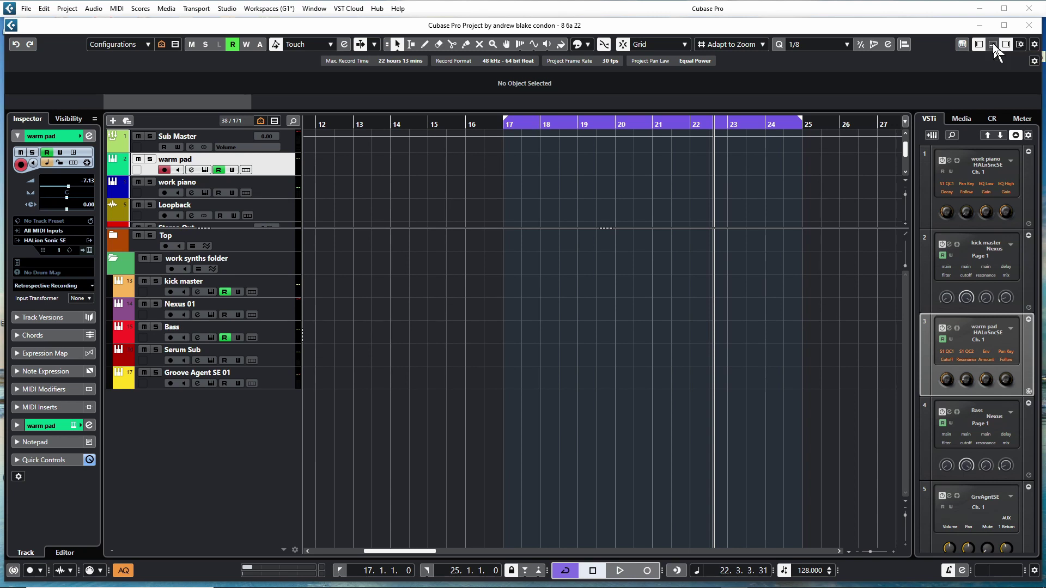
Record a second chord-pad take, Take2 work piano, covering bars 17 to 25
click(992, 46)
click(282, 198)
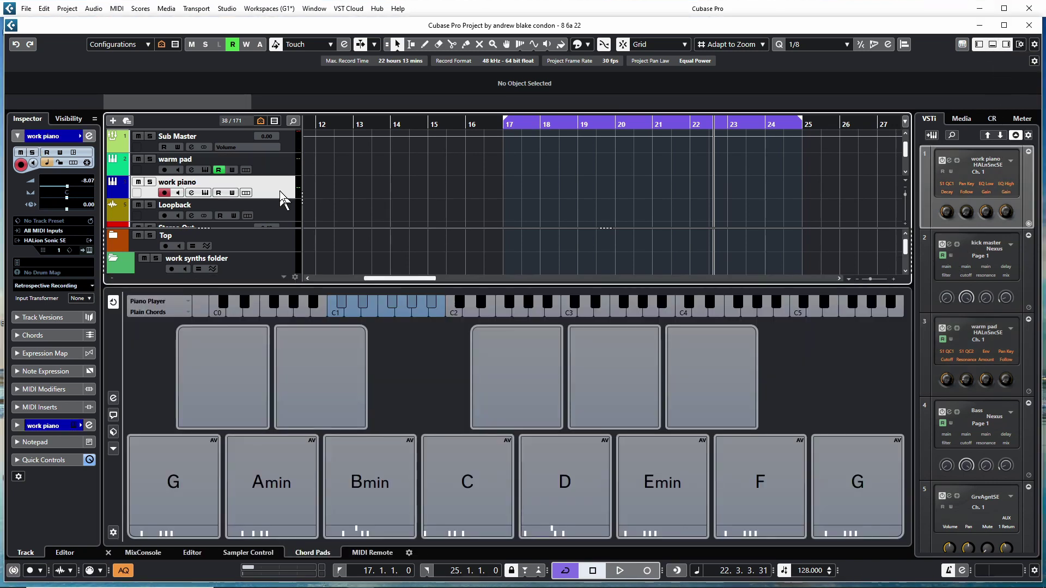
click(281, 208)
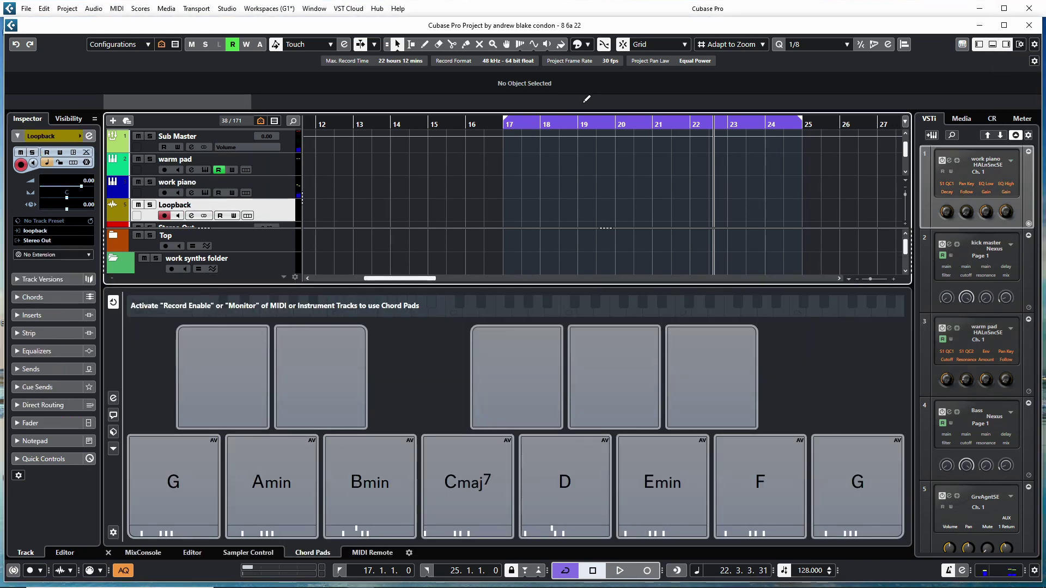
click(993, 47)
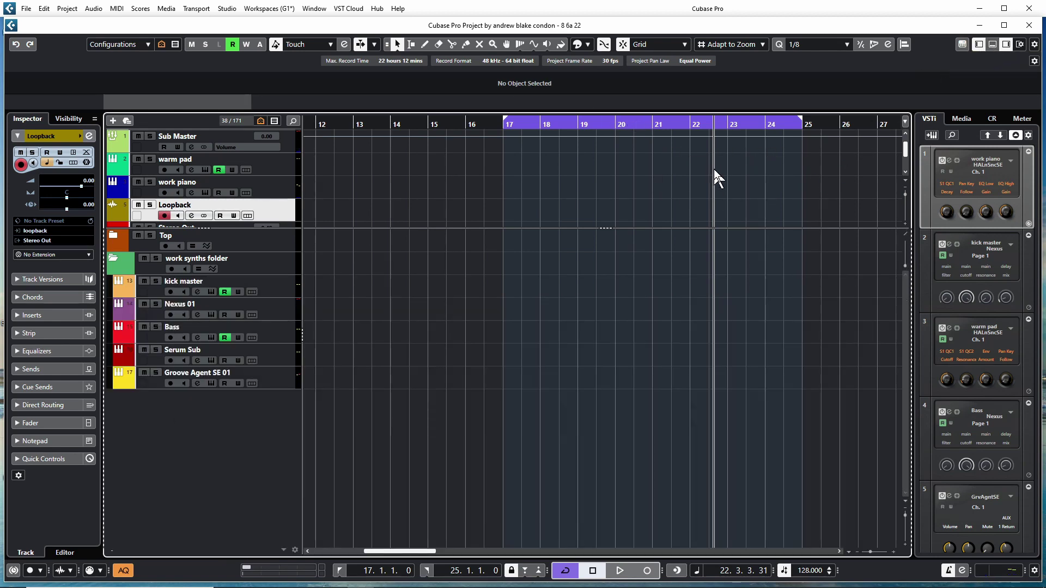
scroll(716, 177, right, 2)
key(space)
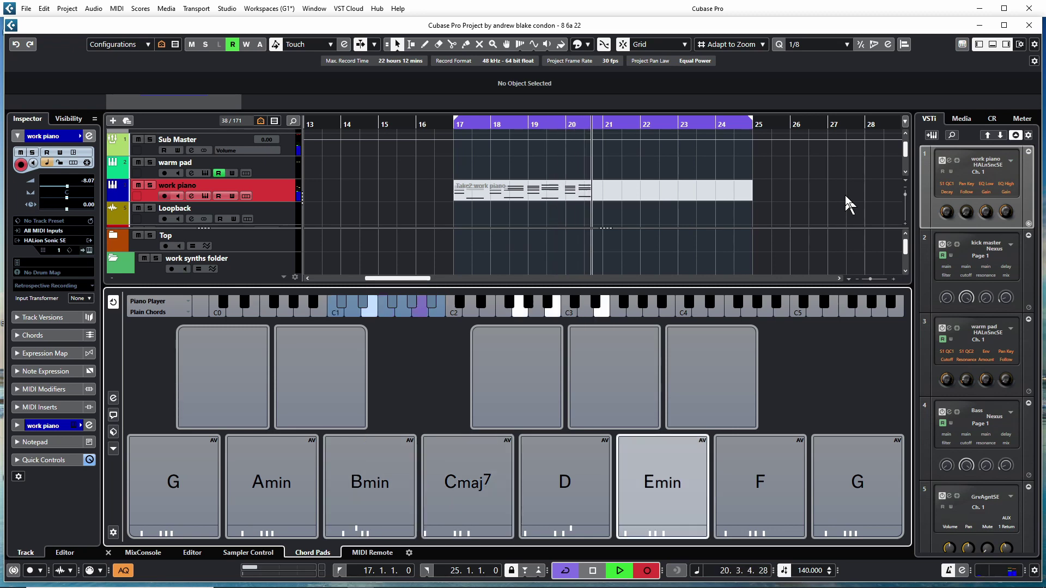
key(space)
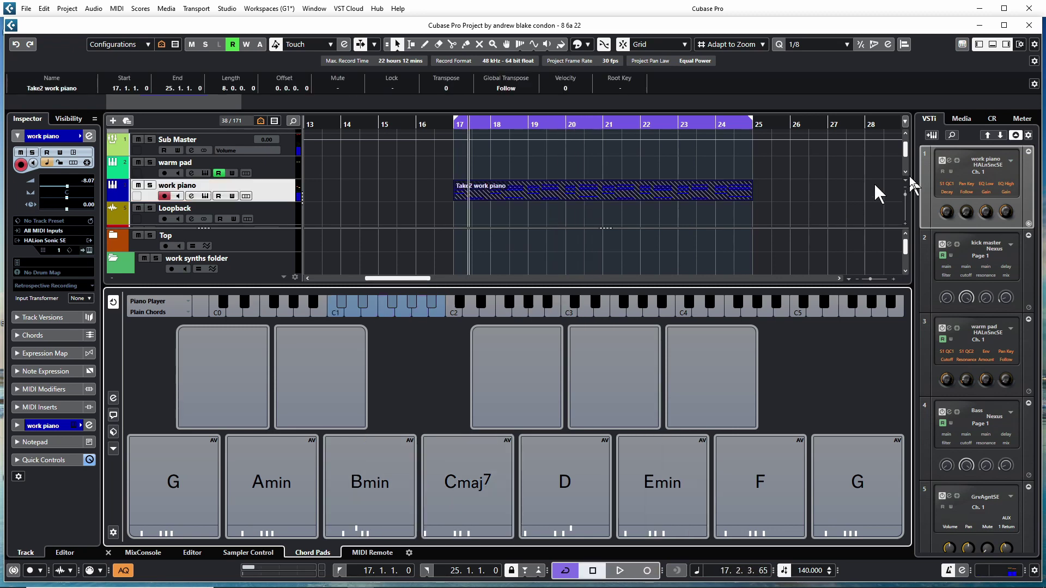
click(993, 45)
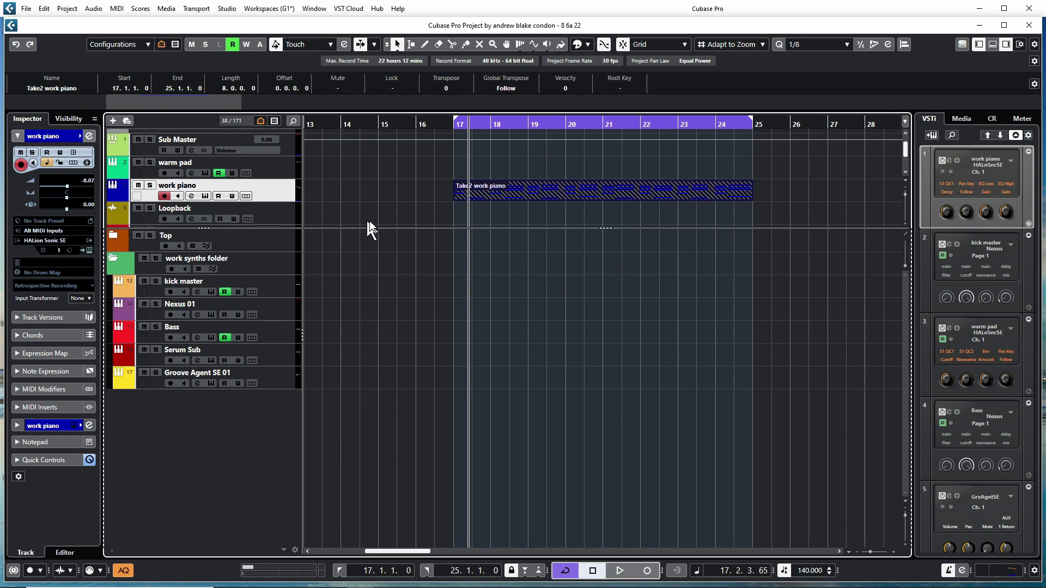
Create chord events from the piano take with default options, viewing bars 16 to 25
click(66, 9)
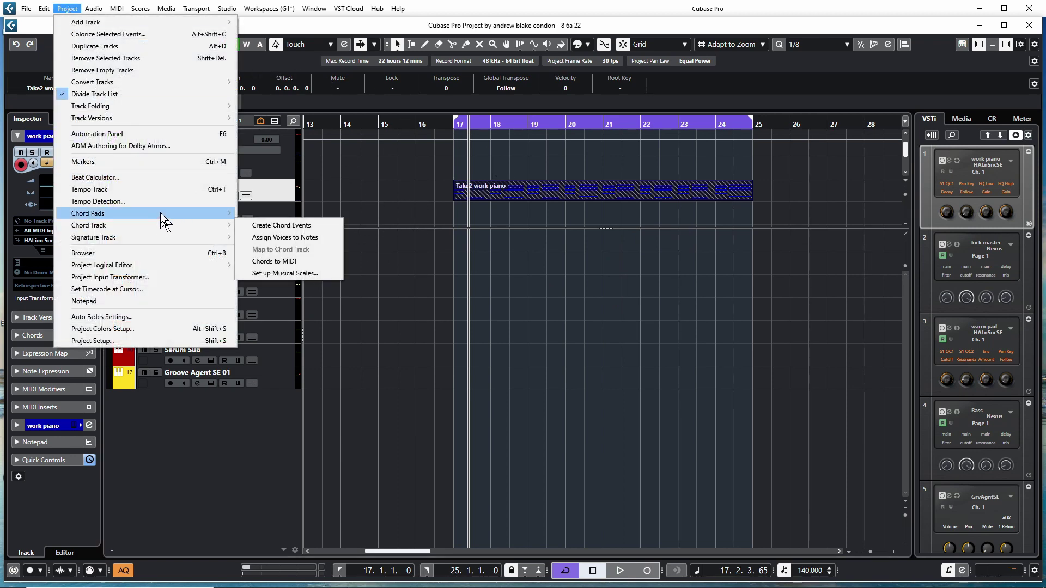
mouse_move(178, 220)
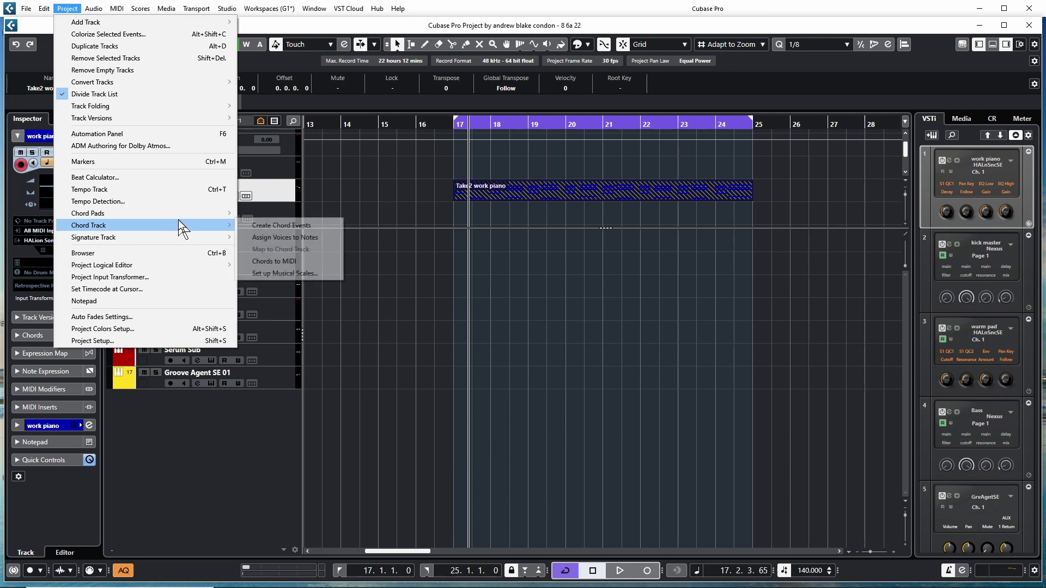
click(283, 226)
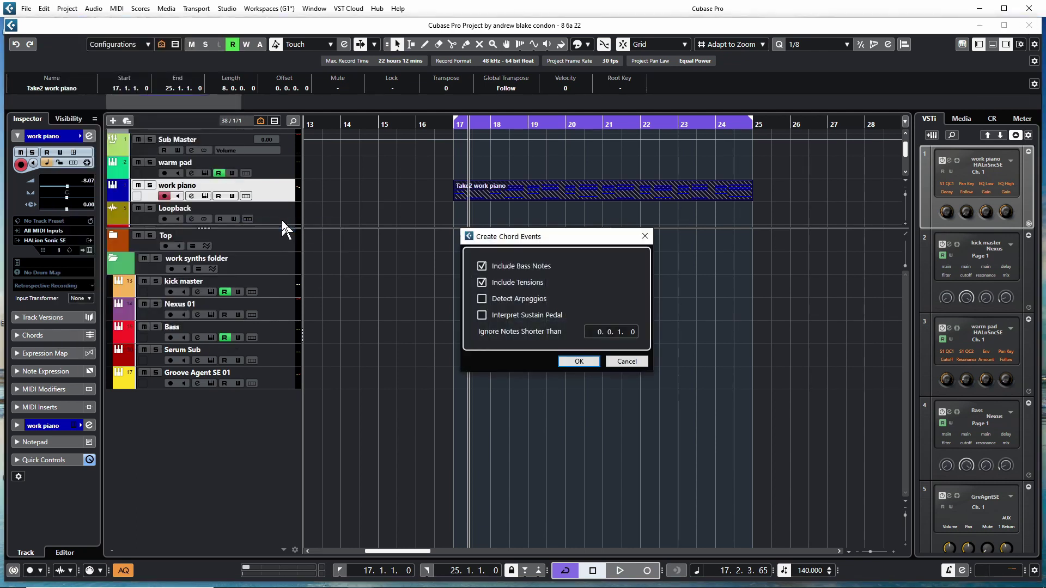
key(Return)
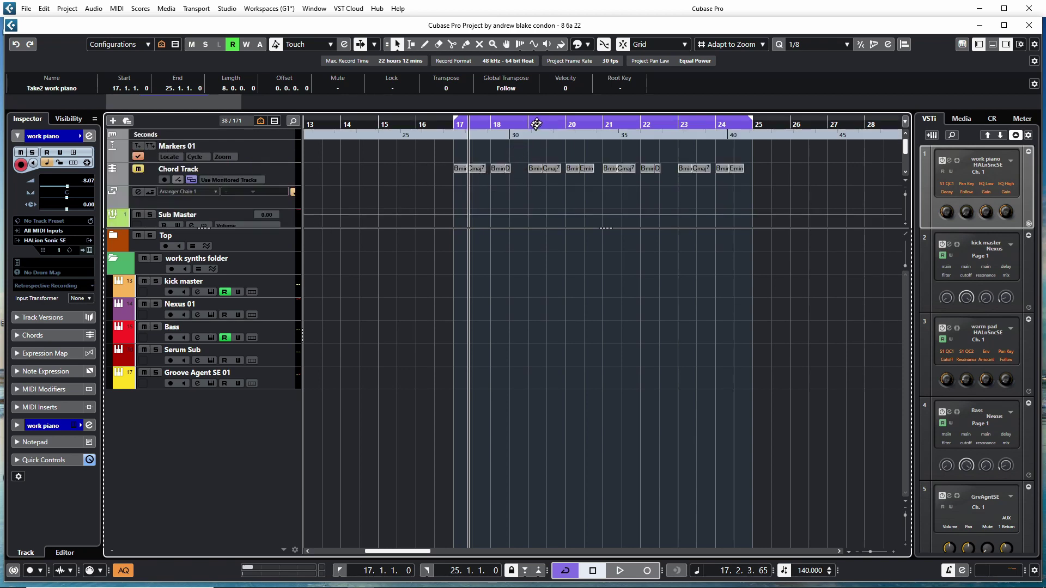
drag(532, 122, 545, 133)
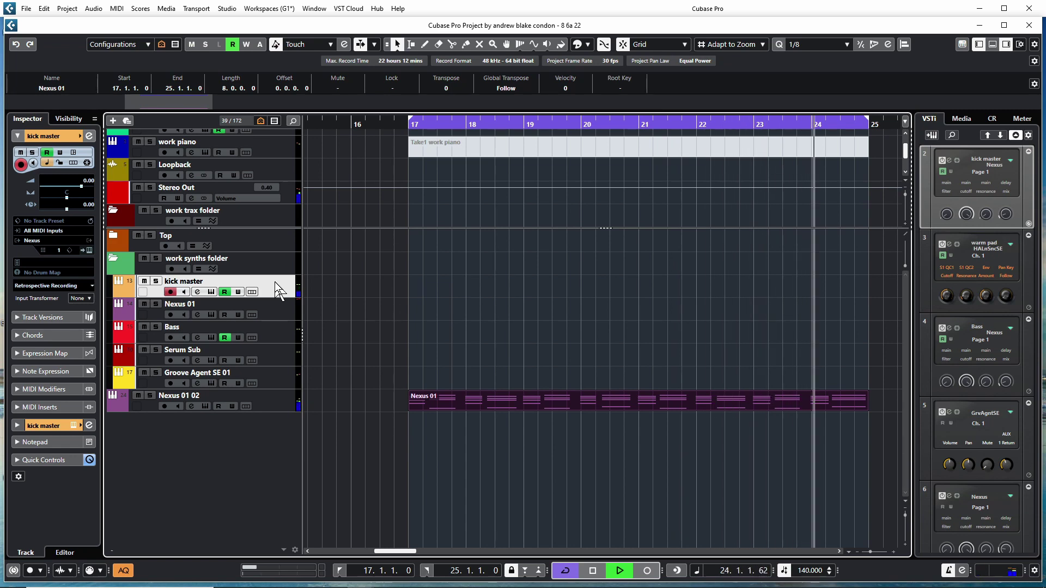
Record a kick master take and move it onto a new track named kick
key(KP_Multiply)
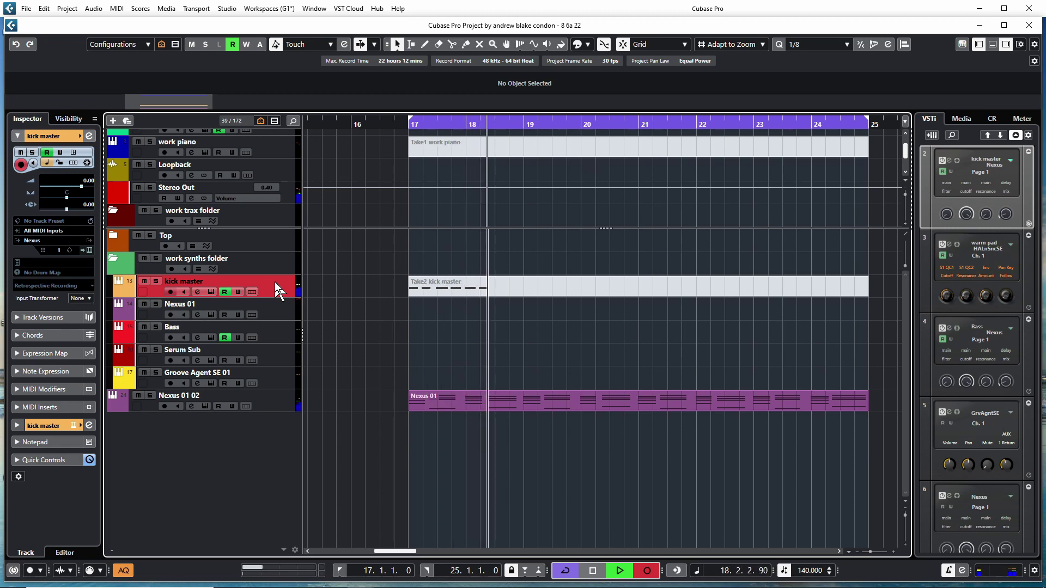
key(KP_Multiply)
drag(477, 288, 453, 437)
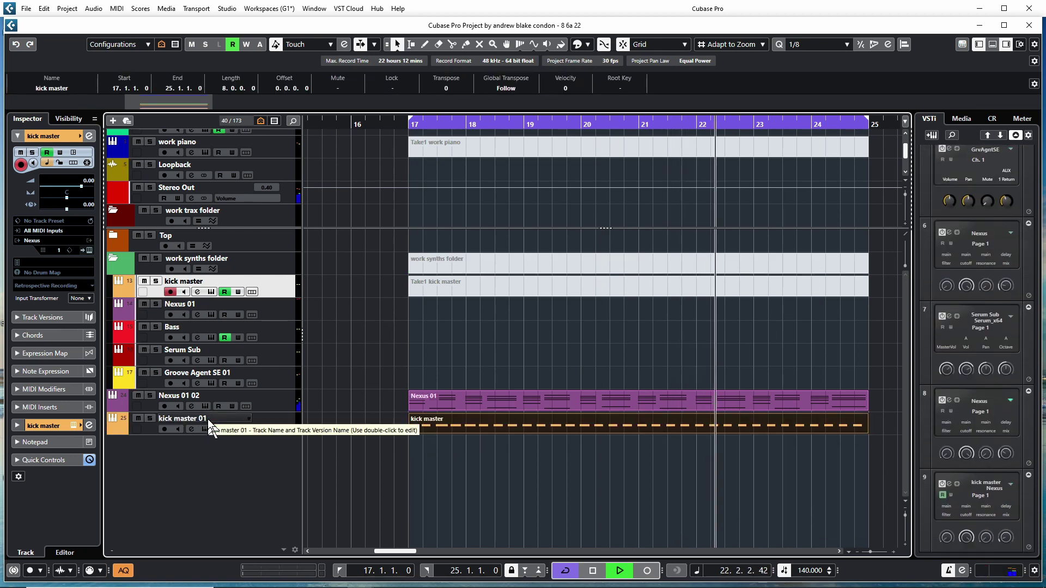
double_click(209, 418)
text(kick)
key(Return)
Stop playback, show only the kick track, and duplicate it
key(space)
key(space)
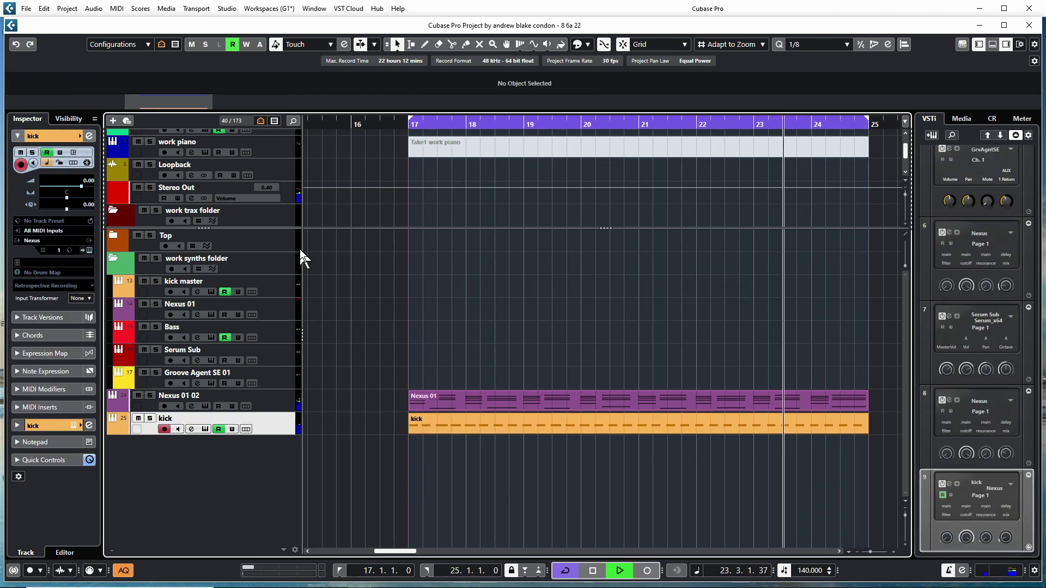
click(161, 44)
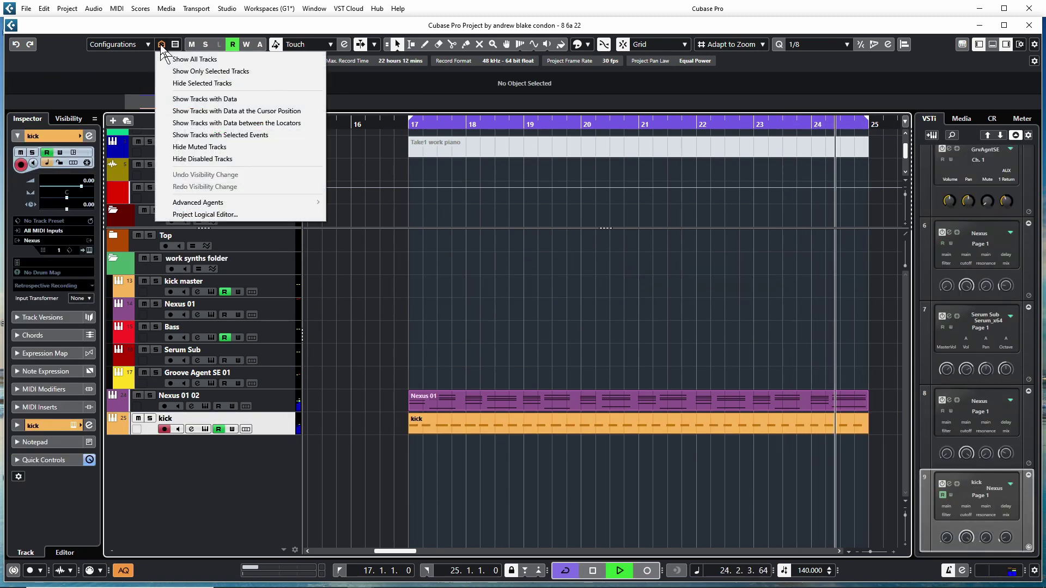
click(228, 71)
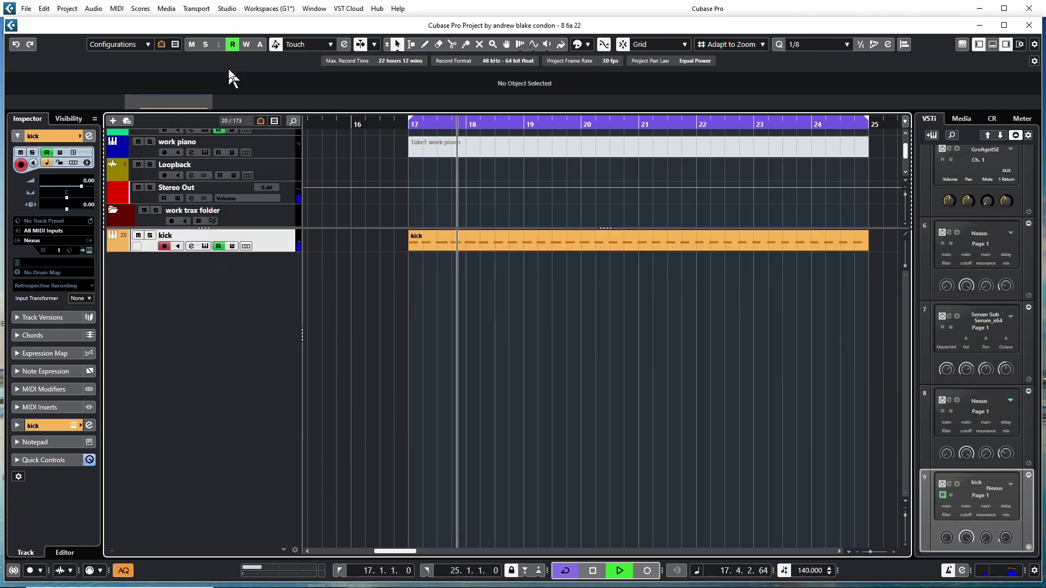
key(shift+d)
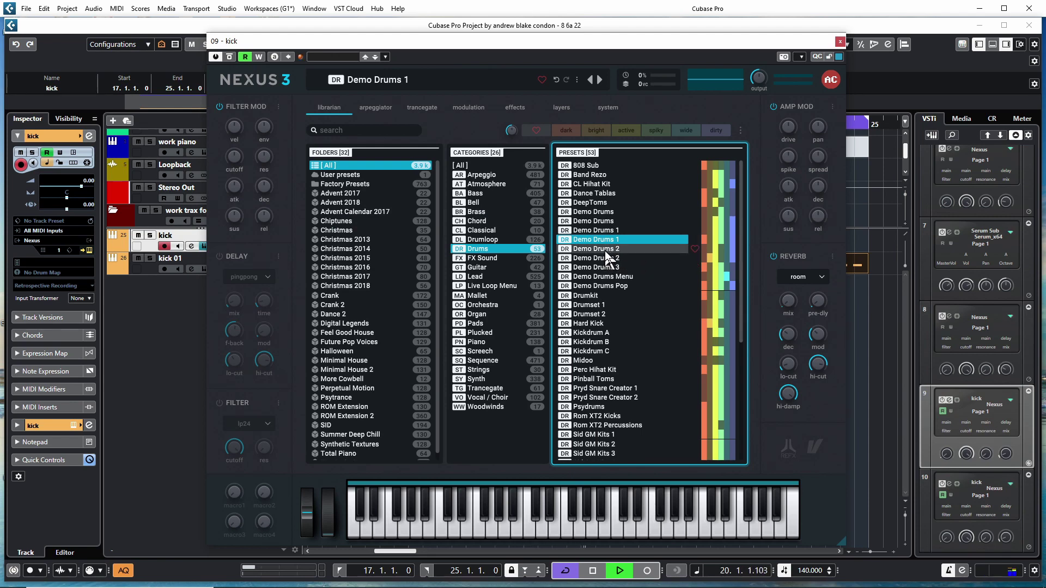
Record a Demo Drums 2 take and move it onto a new track named clap
click(605, 257)
key(KP_Multiply)
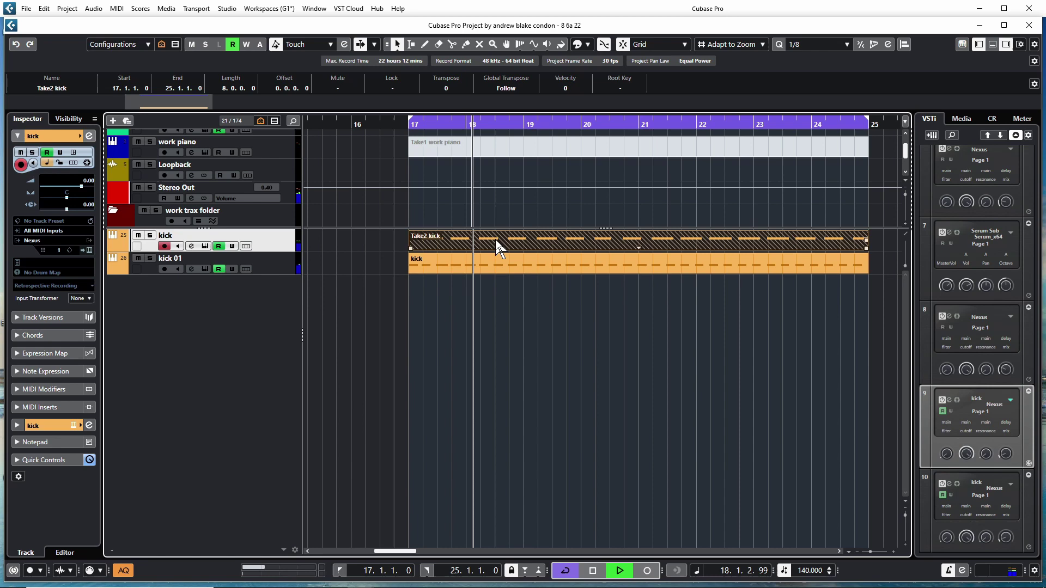
drag(494, 240, 496, 281)
double_click(172, 281)
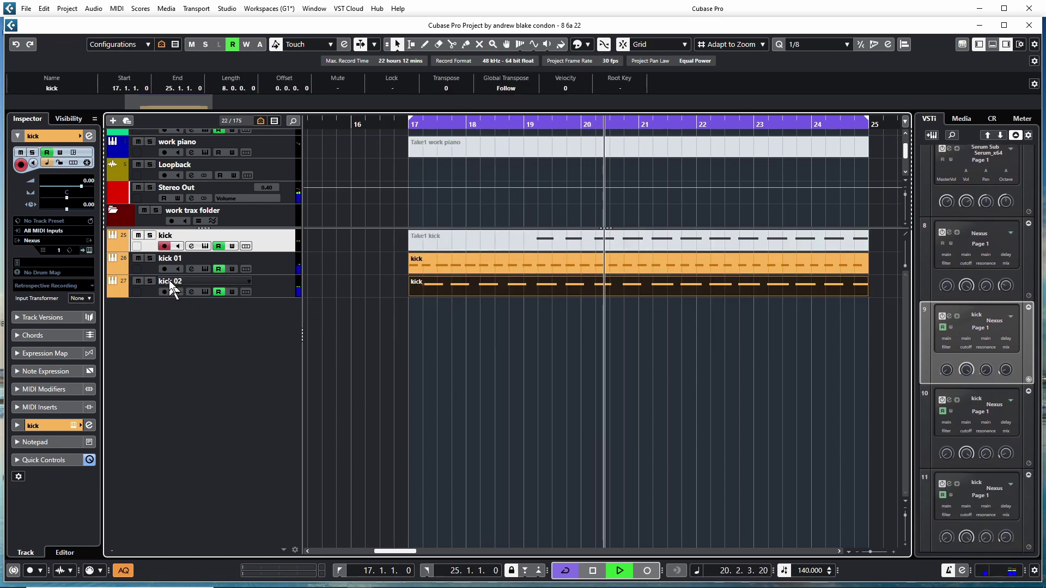
text(clap)
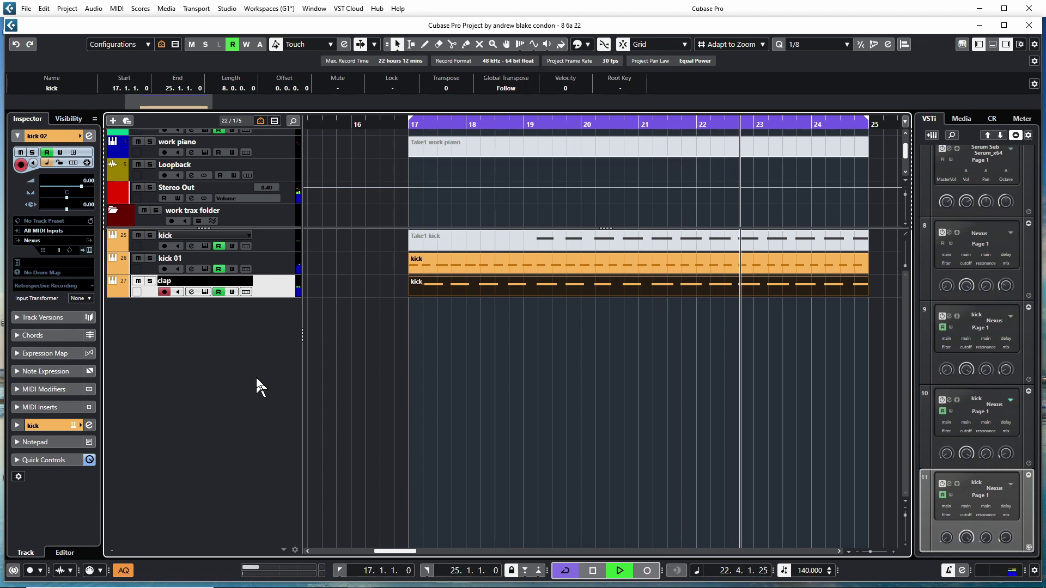
Record a new take on kick and move it onto a new track named verb clap
click(283, 250)
key(KP_Multiply)
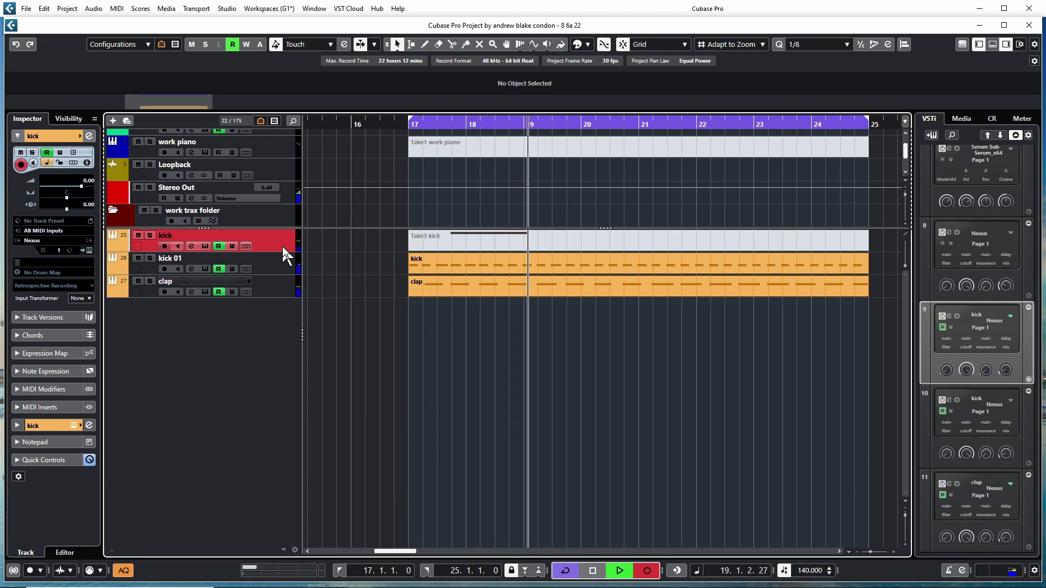
key(space)
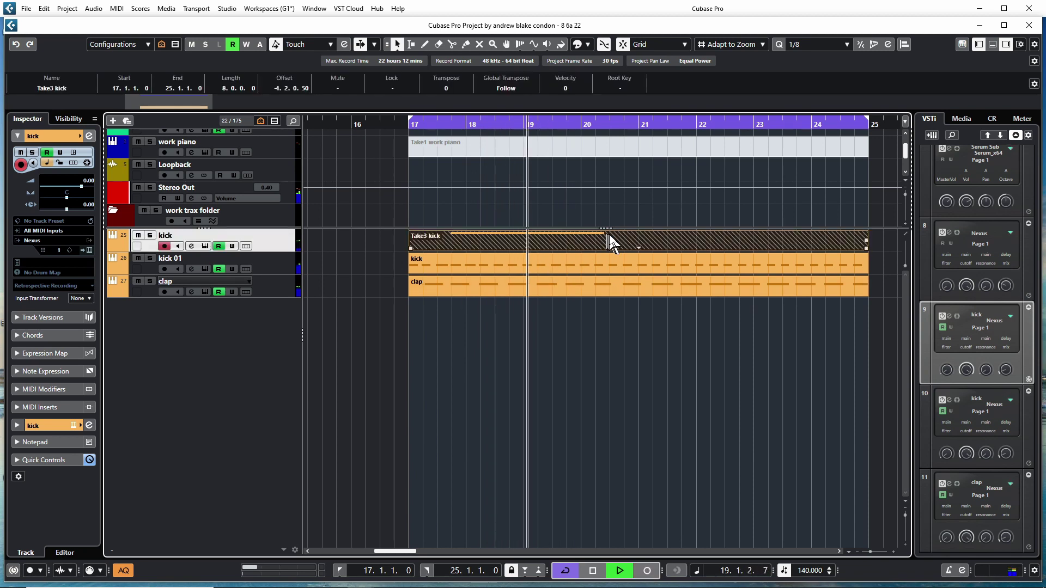
drag(610, 233, 267, 329)
drag(170, 301, 173, 301)
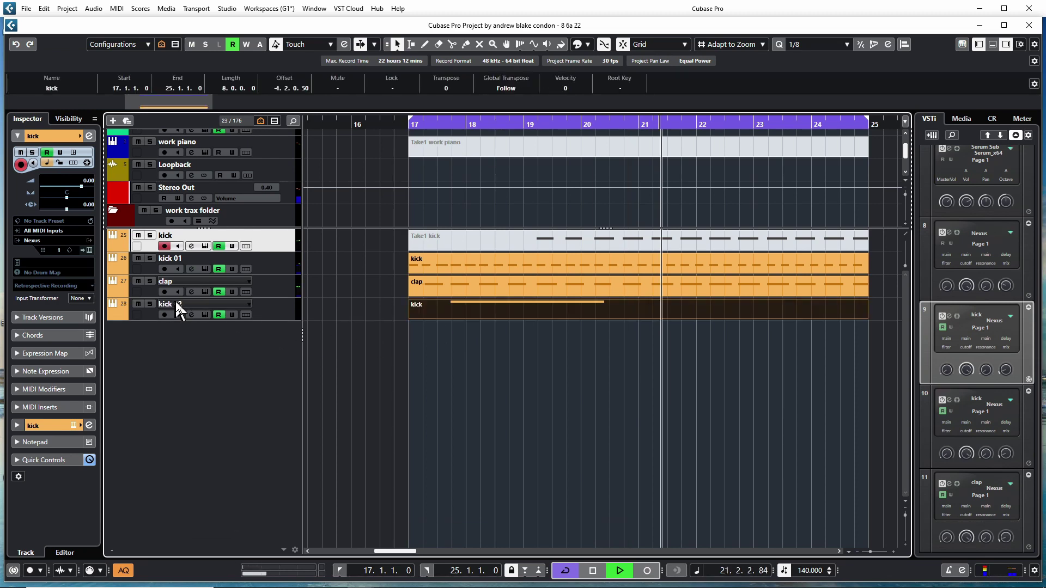
double_click(172, 303)
text(verb clap)
Record another kick take and move it onto a new track named hh
click(282, 246)
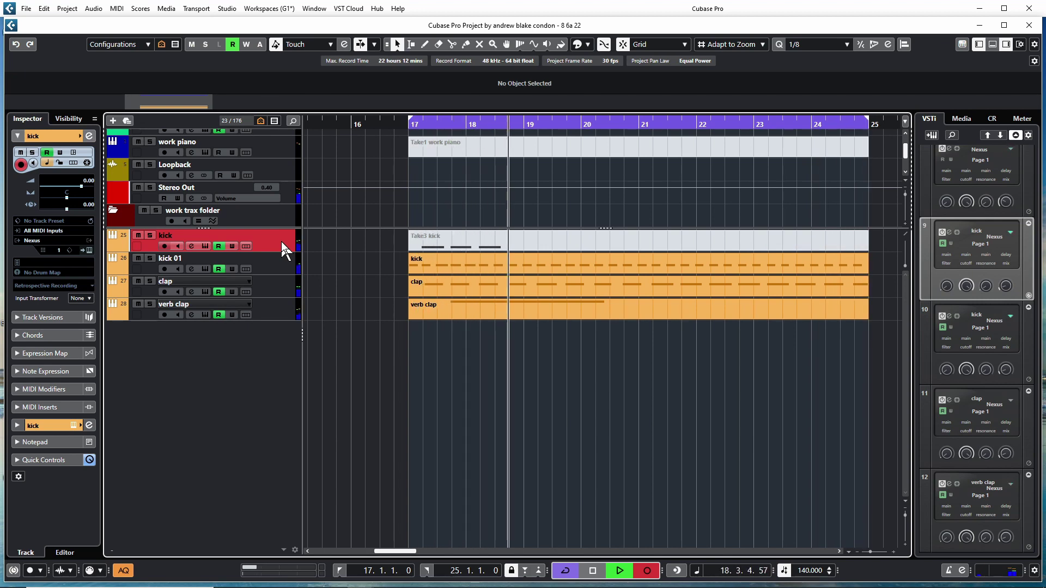
key(KP_Multiply)
drag(542, 243, 170, 334)
double_click(169, 326)
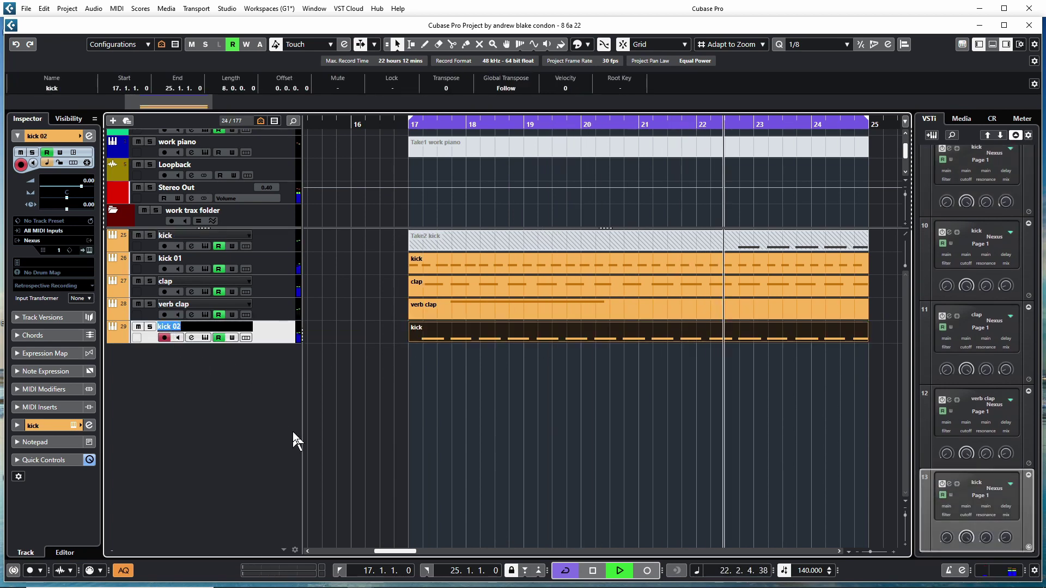
text(hh)
key(Return)
Record one more kick take and move Take4 kick onto a new track below hh
click(290, 246)
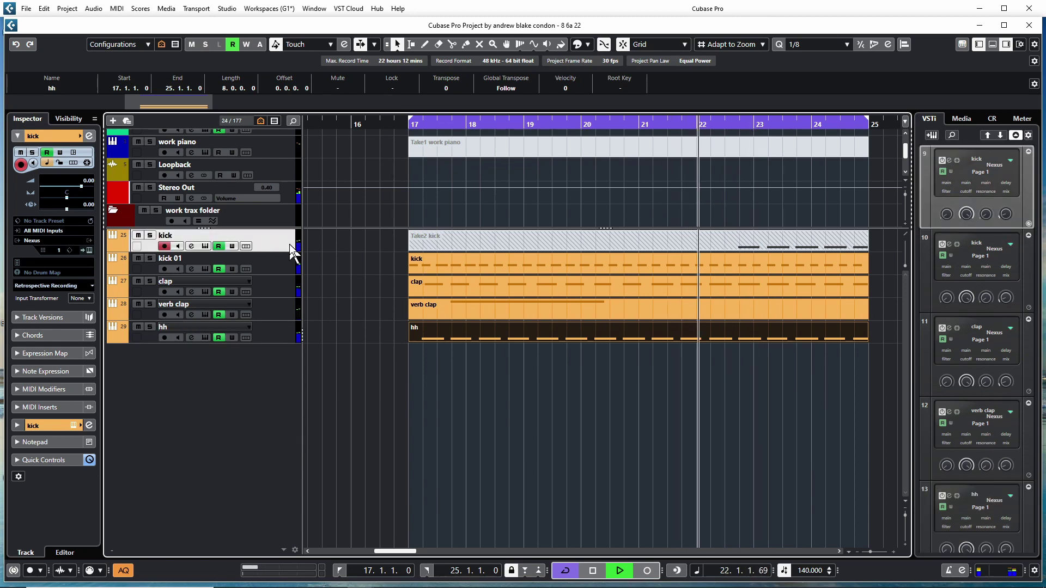
key(KP_Multiply)
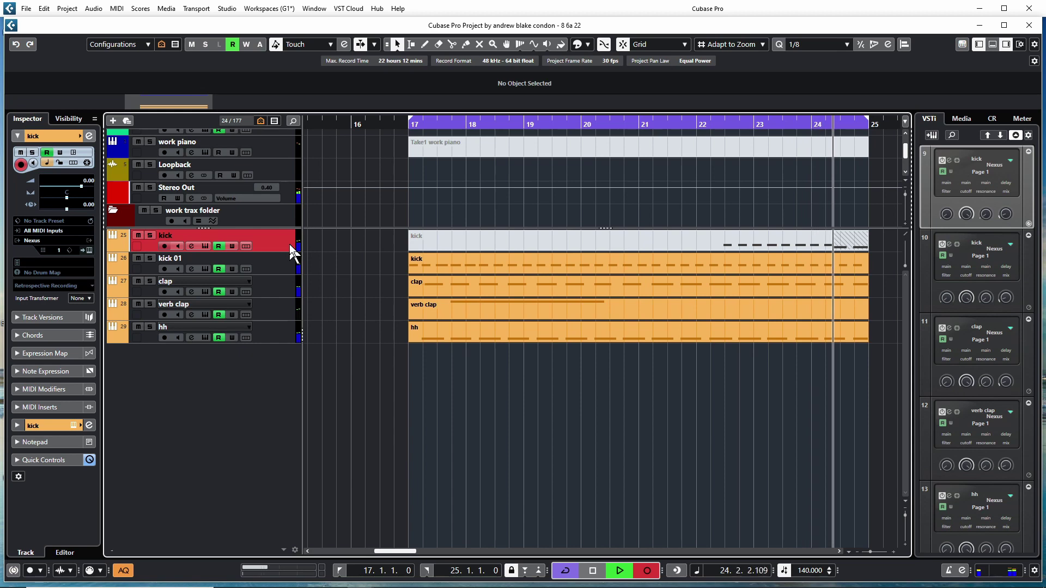
key(KP_Multiply)
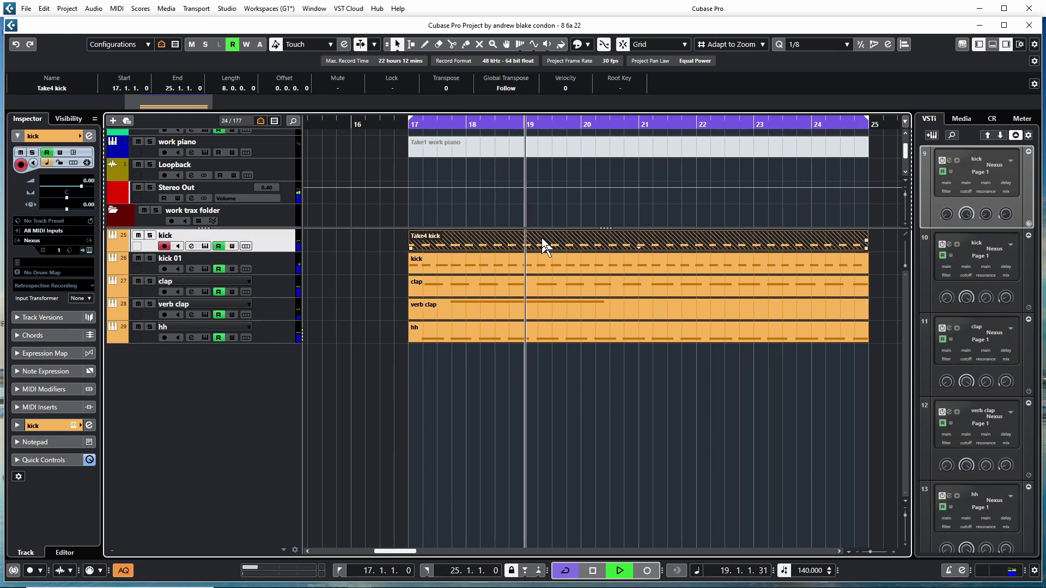
drag(543, 246, 181, 352)
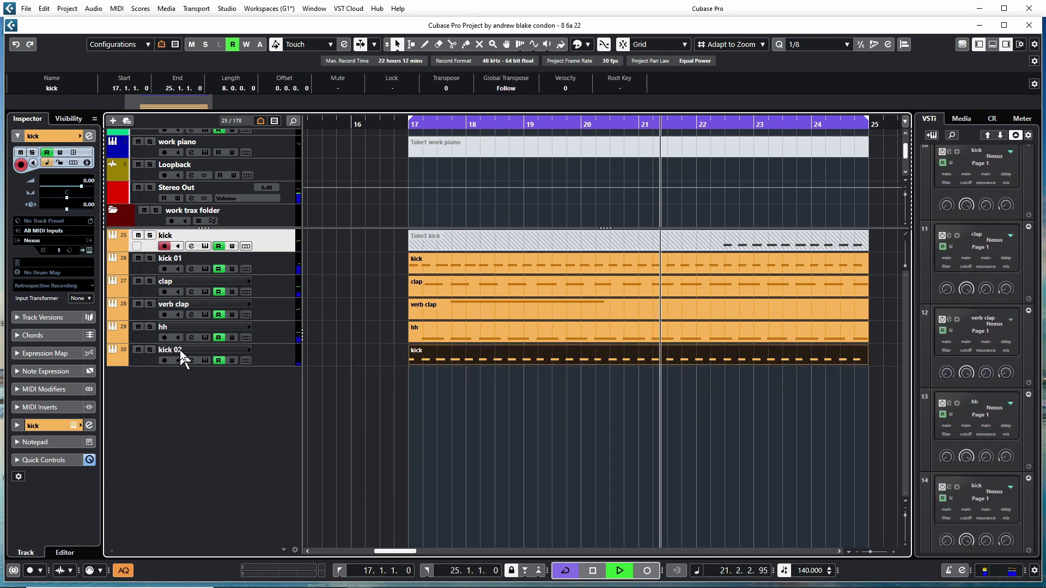
Name track 30 shake, delete the muted kick take, and record a new take on drum work
double_click(169, 349)
text(shake)
click(285, 251)
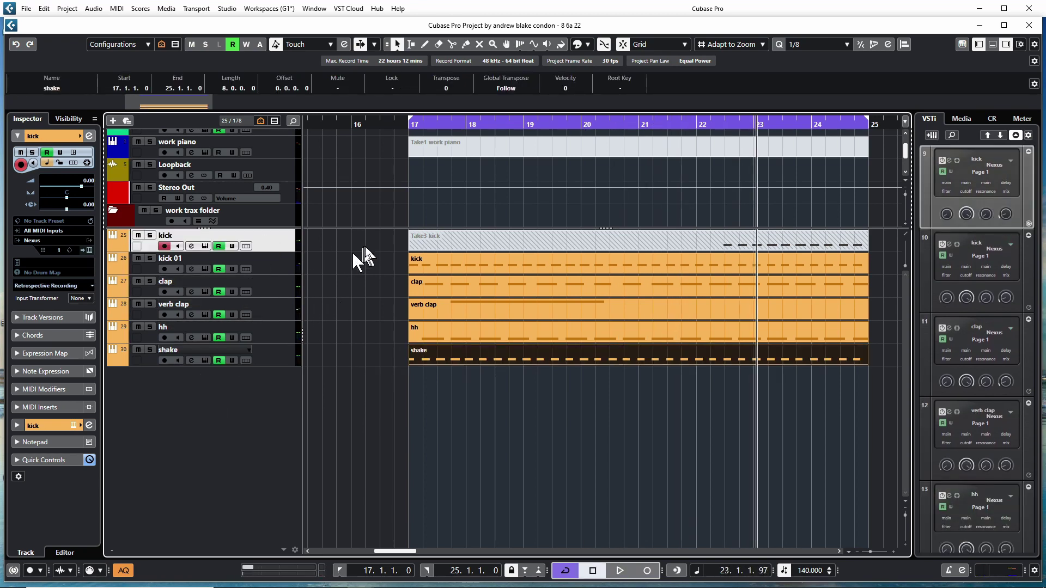
drag(391, 229, 555, 234)
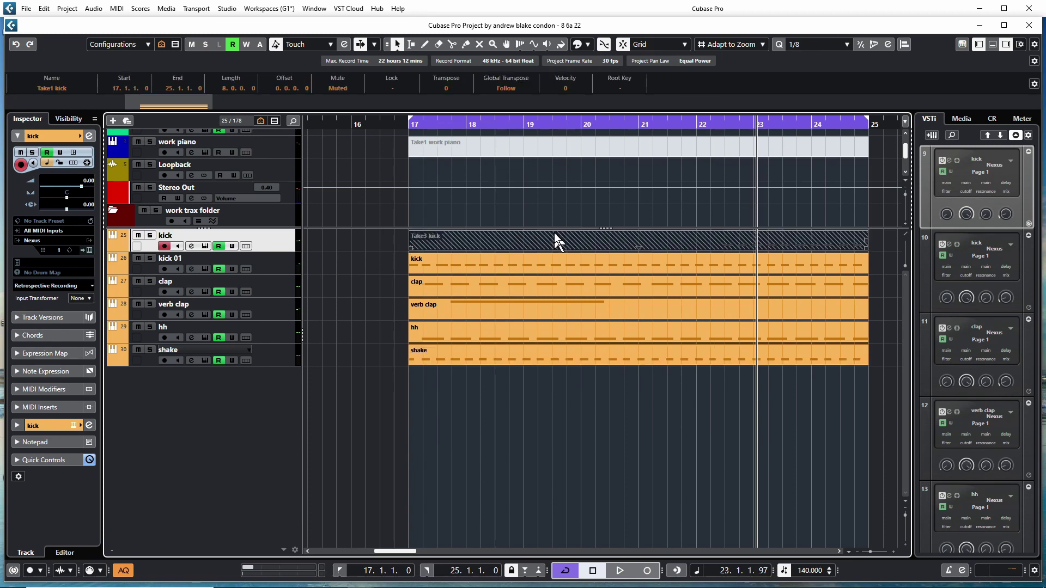
key(Delete)
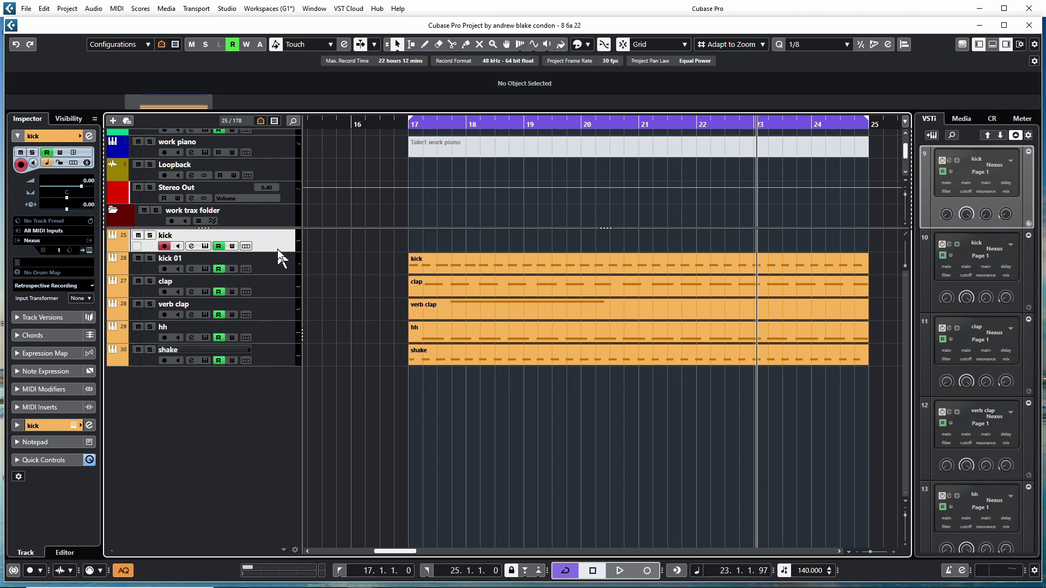
key(KP_Multiply)
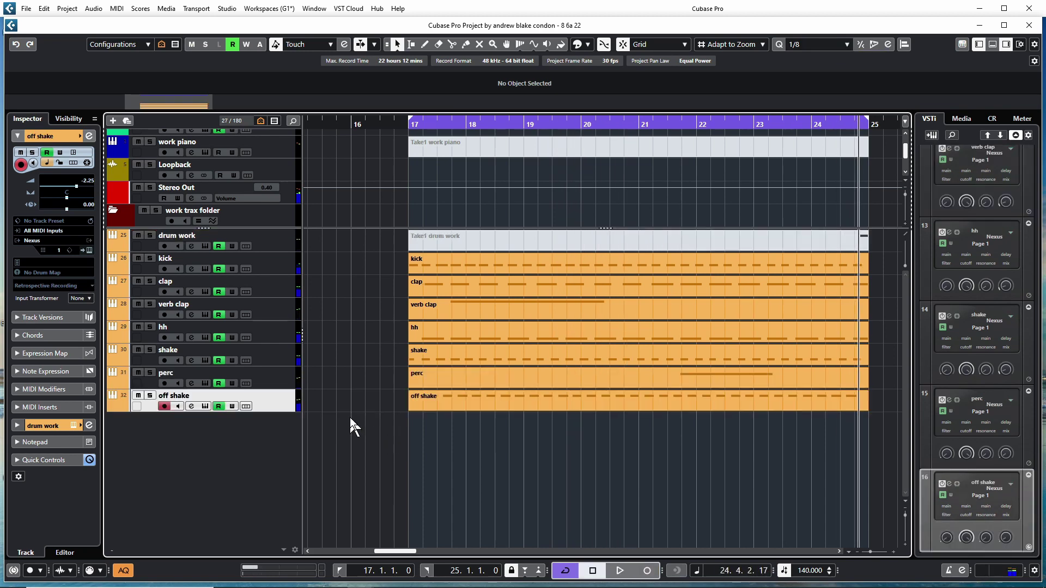
click(283, 245)
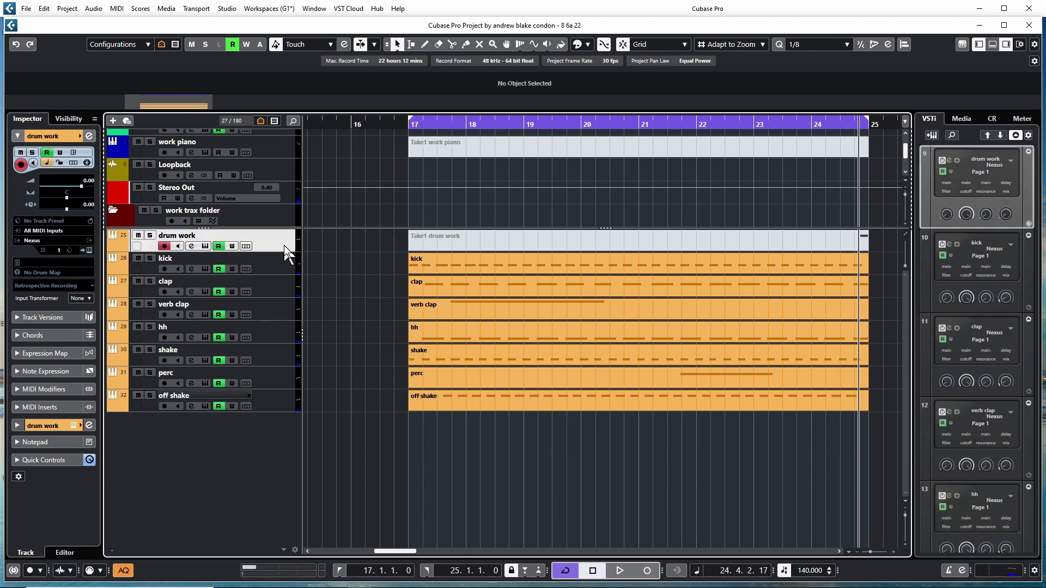
Route the selected drum tracks to a new group track named drum grp
shift+click(277, 402)
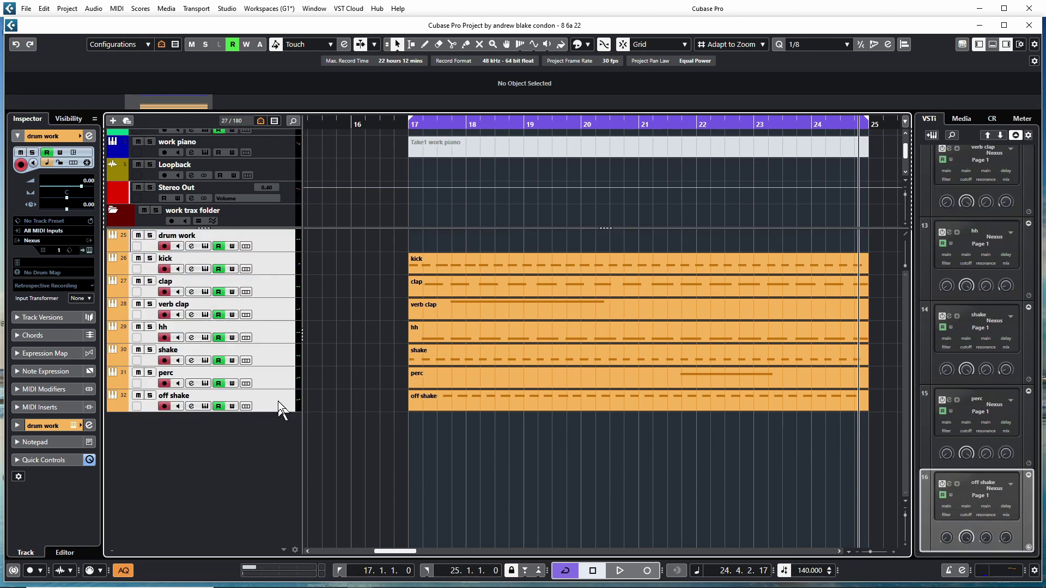
key(ctrl+g)
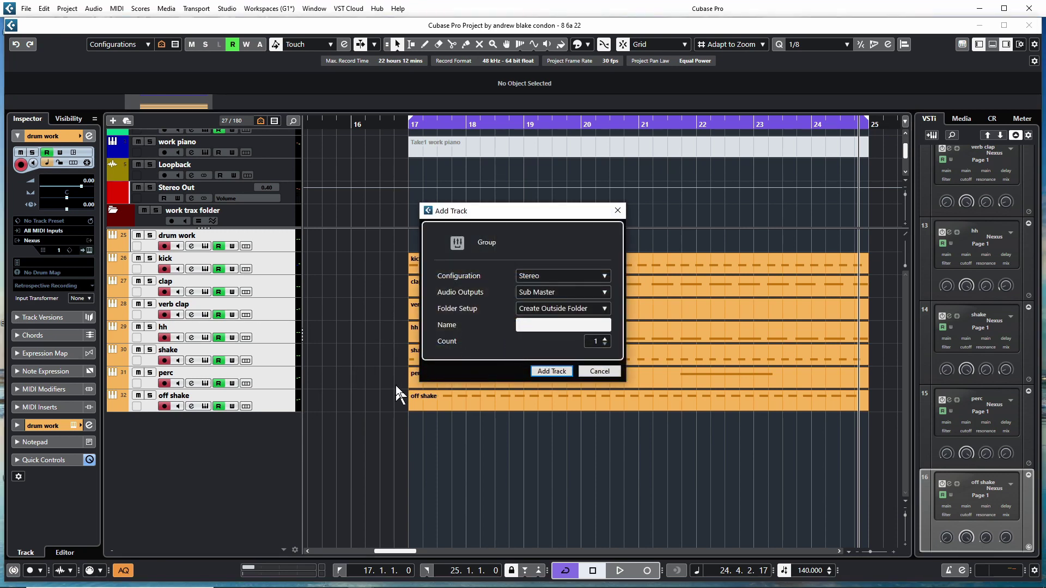
text(drum grp)
key(Return)
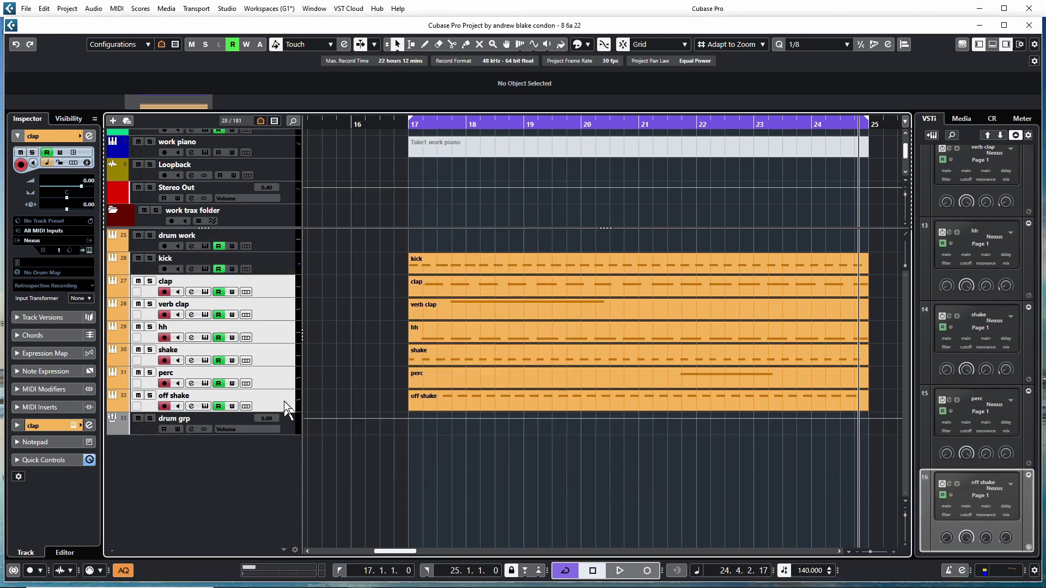
Add a second group track named drum sub grp below the drum tracks
ctrl+click(273, 235)
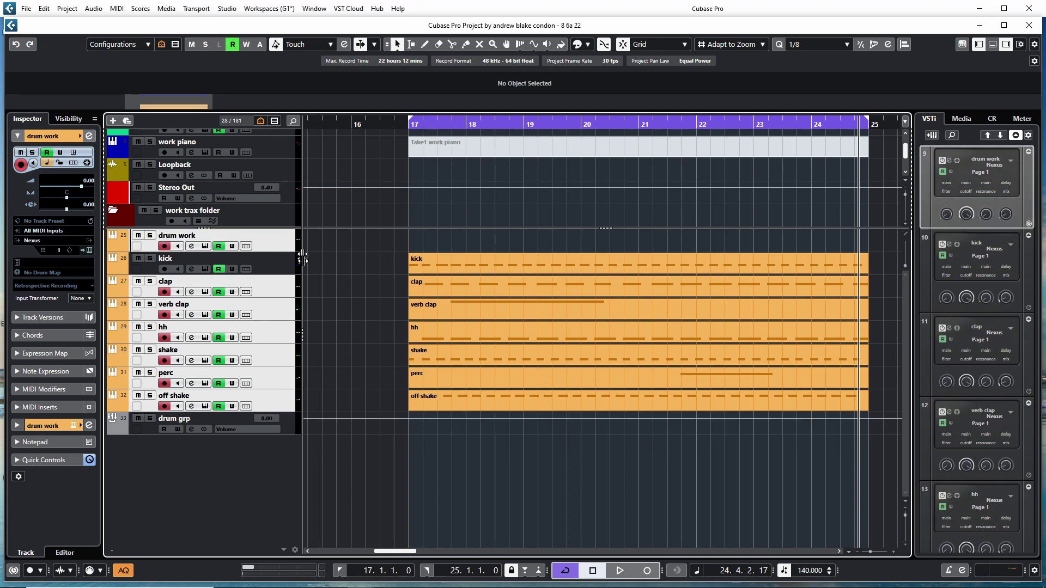
right_click(284, 298)
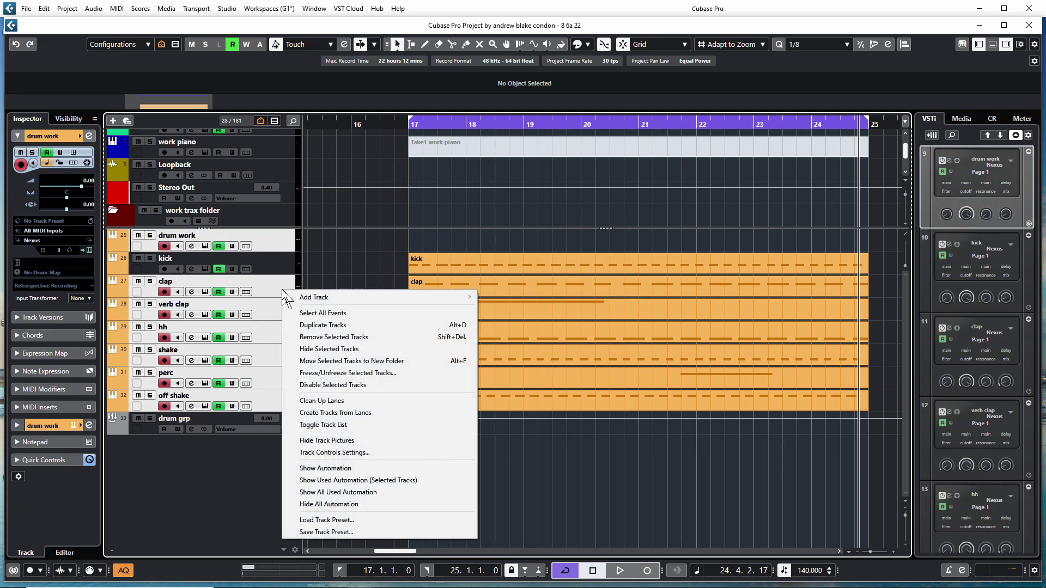
click(520, 348)
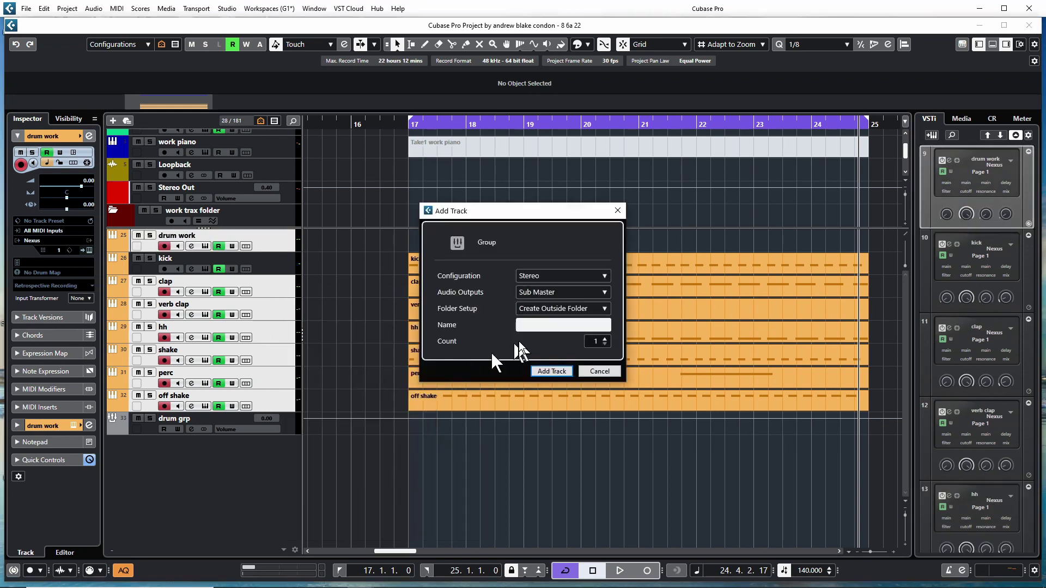
click(567, 293)
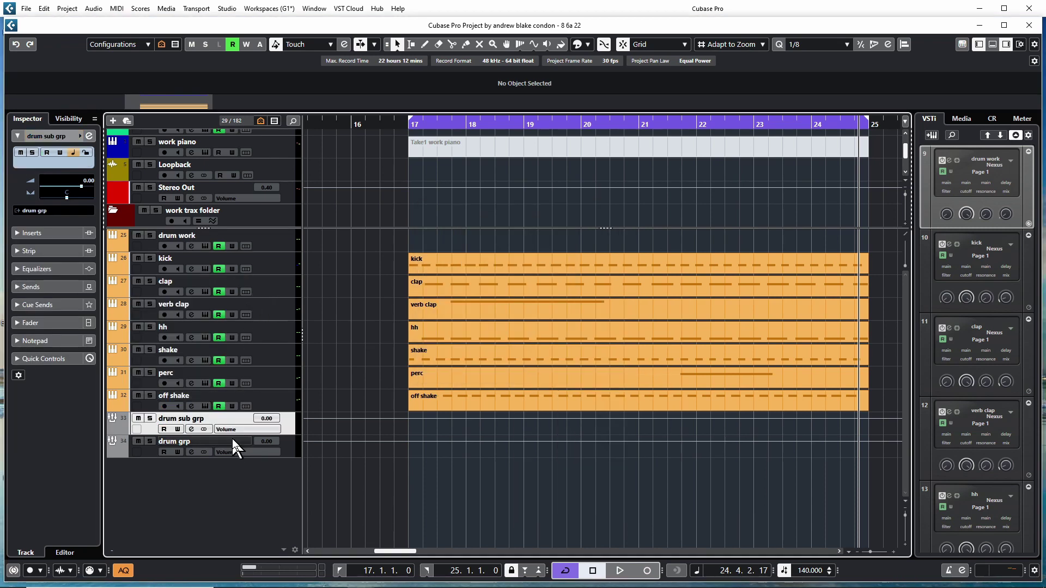
click(231, 440)
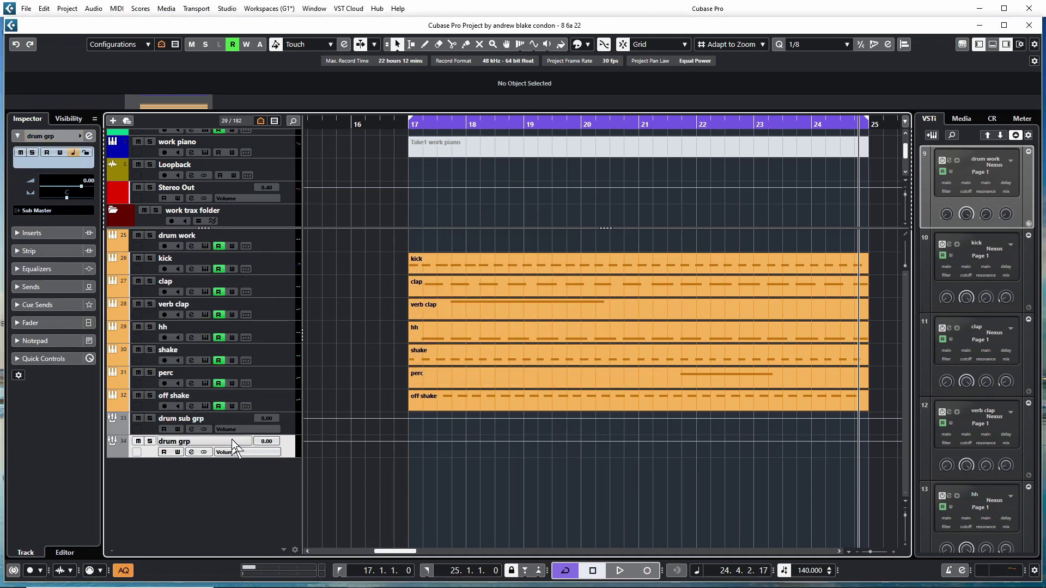
click(280, 237)
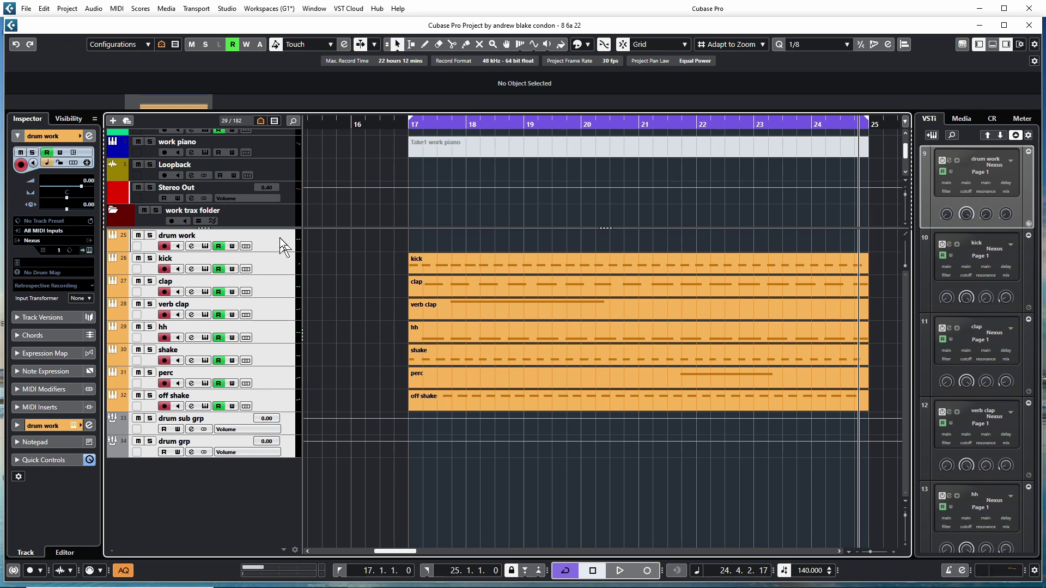
Move the drum tracks into a new folder and colour the folder and drum groups yellow
key(ctrl+shift+f)
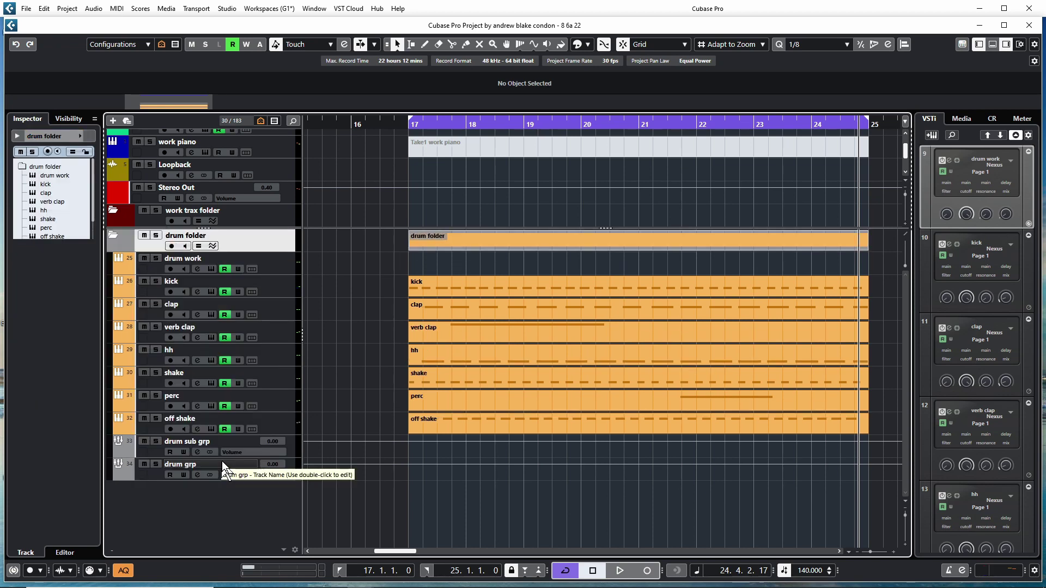
ctrl+click(221, 461)
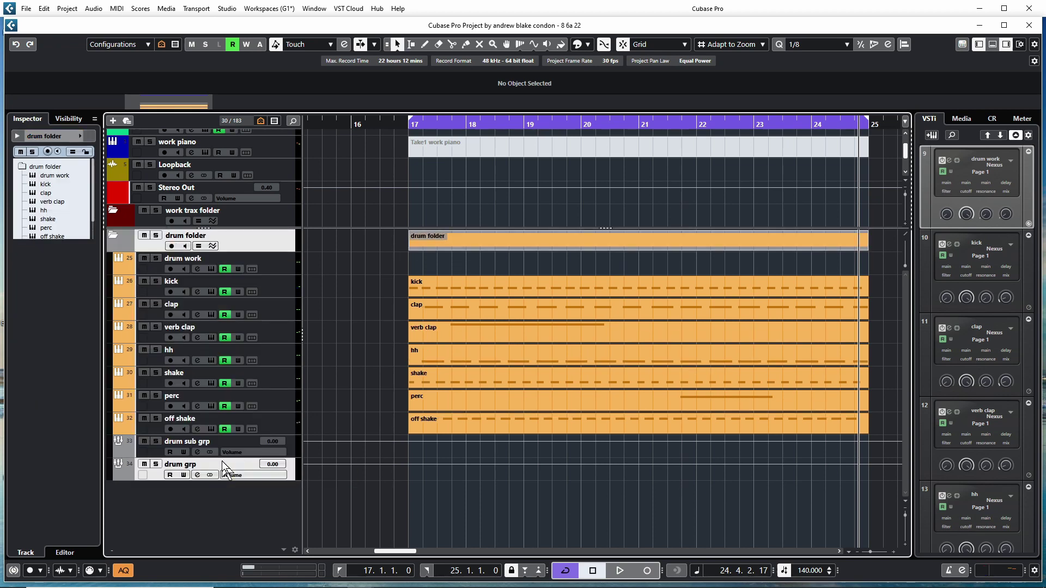
click(578, 45)
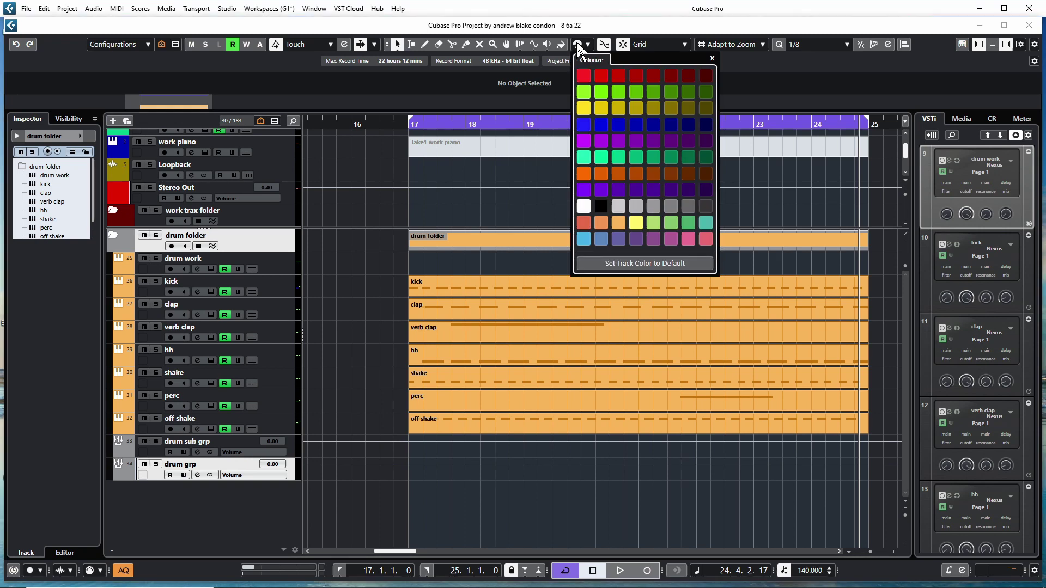
click(583, 109)
click(362, 251)
Turn down the off shake track during playback and collapse the drum folder
key(space)
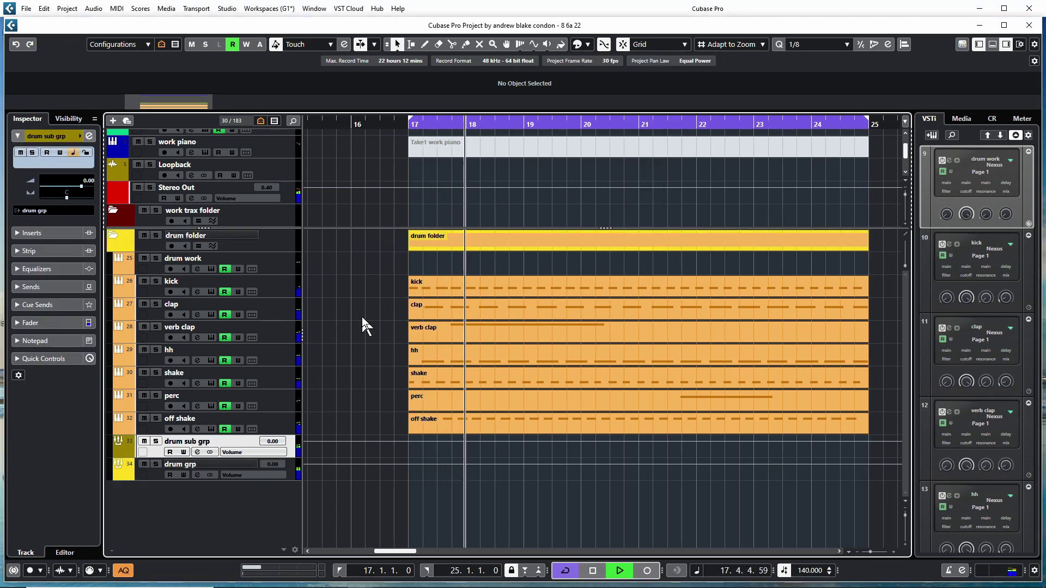
click(432, 430)
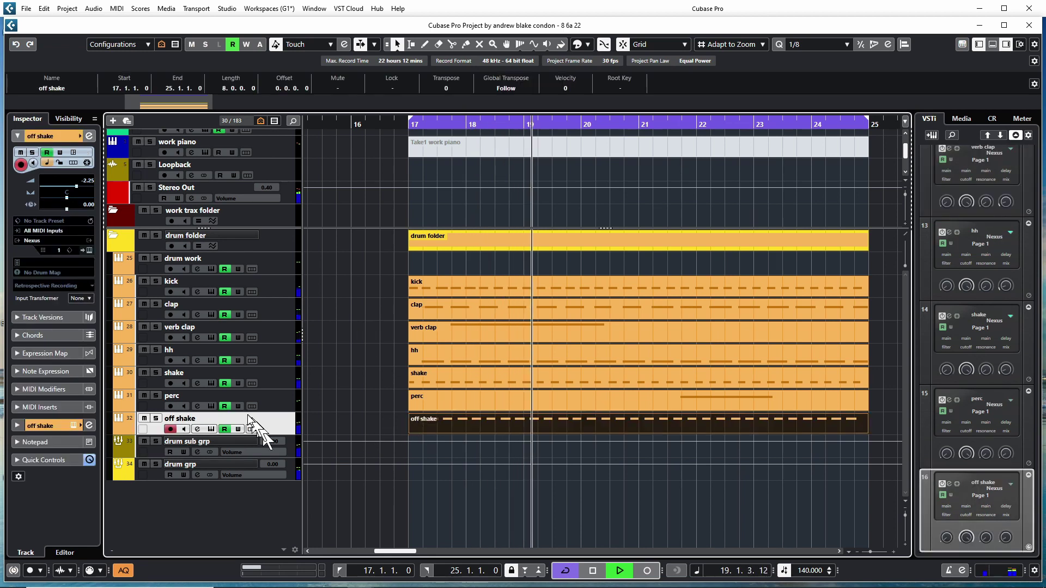
scroll(77, 187, down, 10)
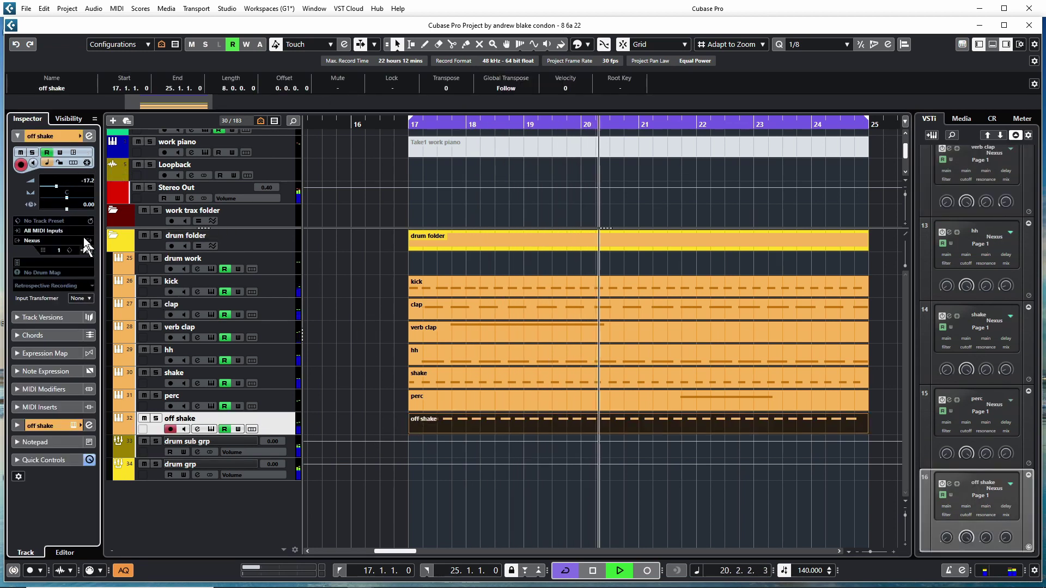
click(113, 235)
click(159, 45)
Show all tracks again and select the Bass track
click(183, 58)
click(273, 352)
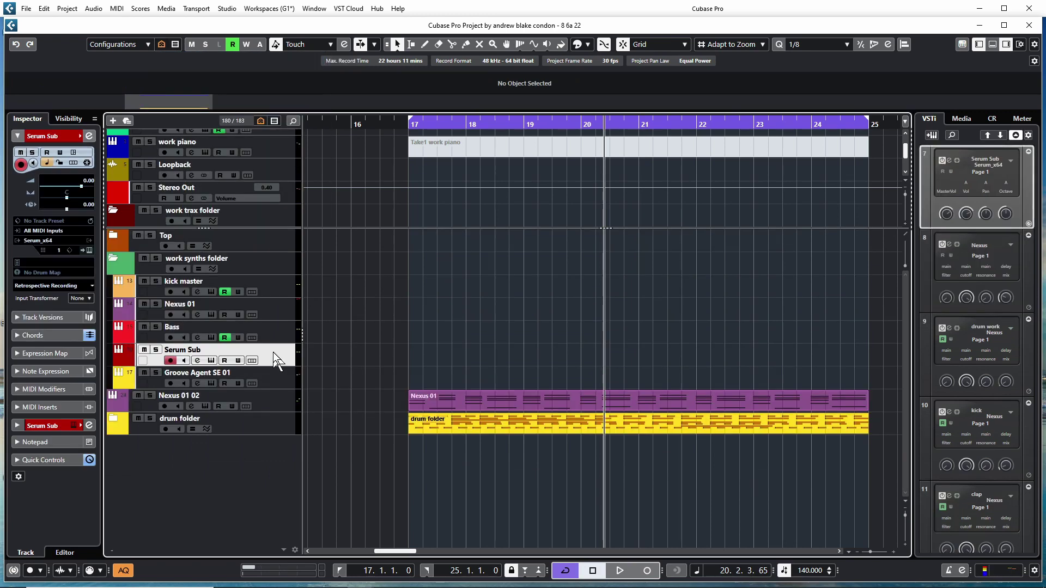
click(279, 332)
Cycle-record a new bass take, then copy the Bass part onto a new track at bar 17
key(space)
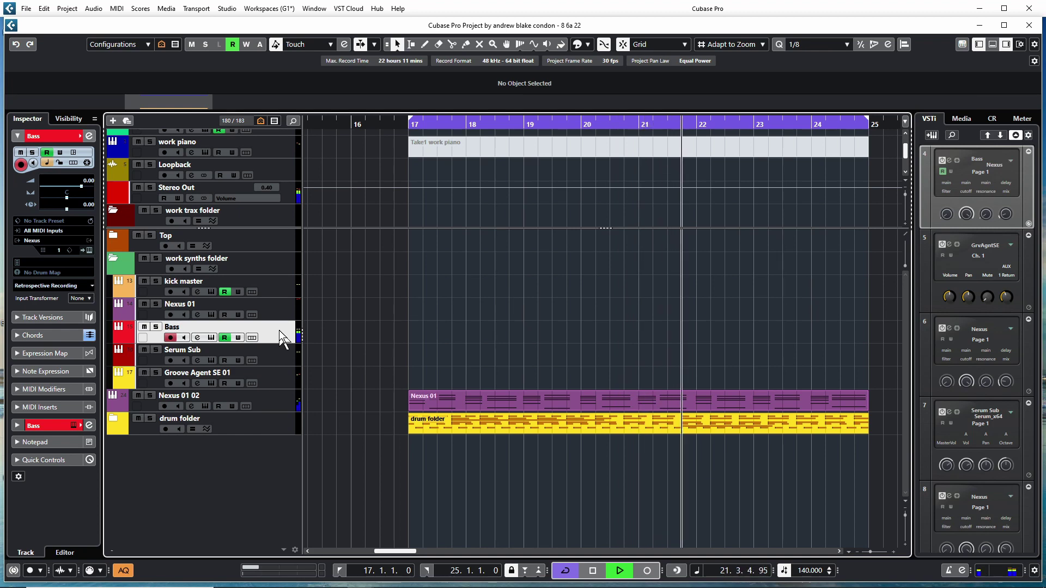
key(KP_Multiply)
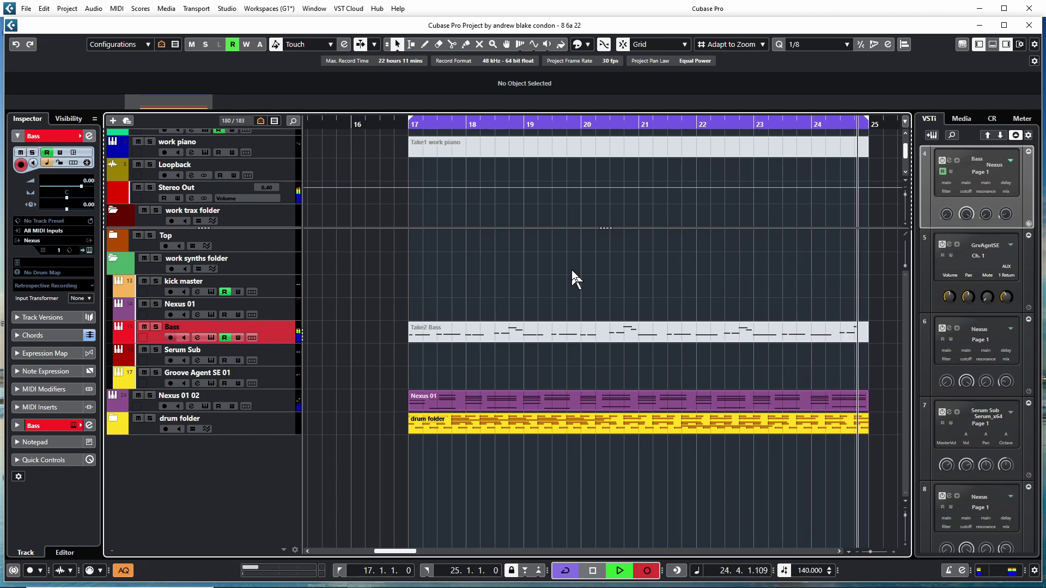
key(space)
drag(533, 334, 518, 472)
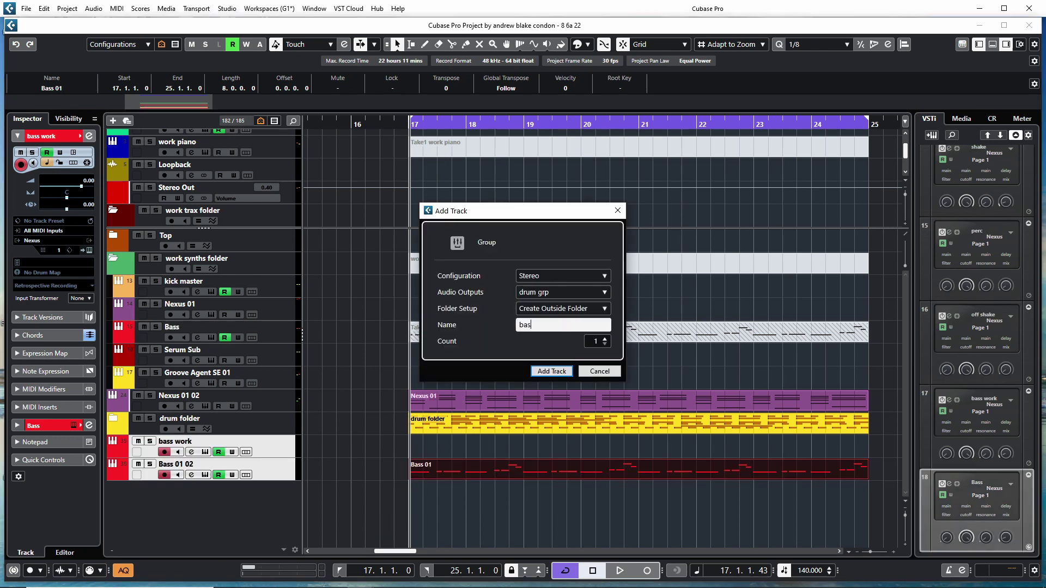
Add a 'bass grp' group track and wrap the bass tracks in a new folder
text(s grp)
key(Return)
click(277, 444)
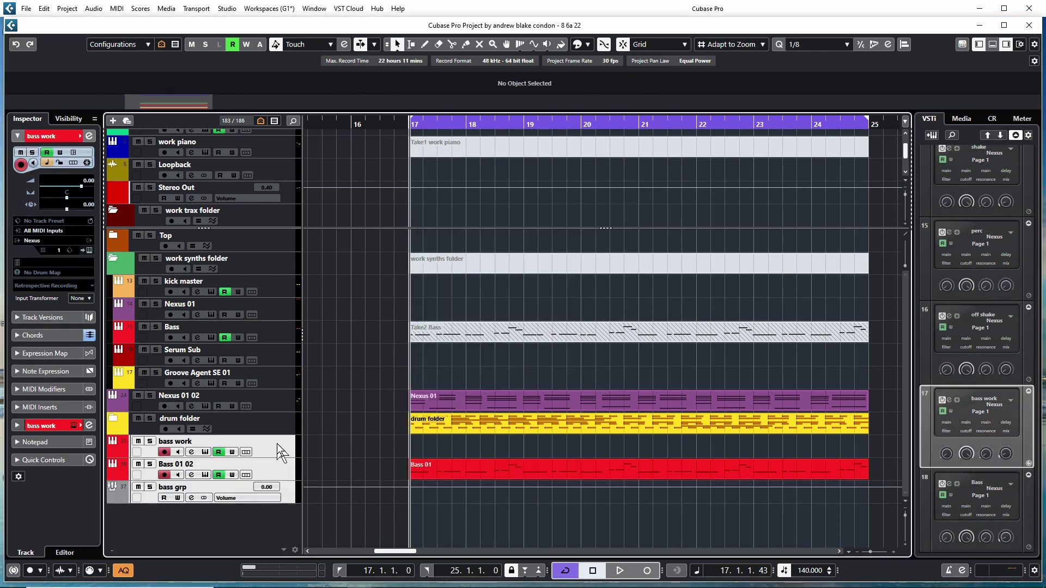
key(ctrl+shift+f)
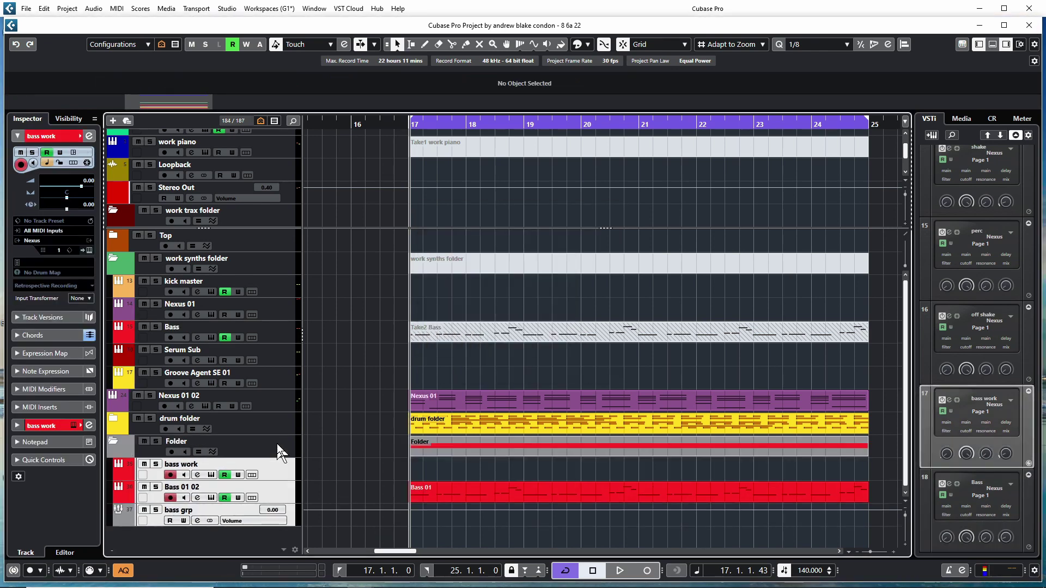
Colour the bass folder and bass grp track red
click(208, 440)
ctrl+click(234, 509)
click(578, 44)
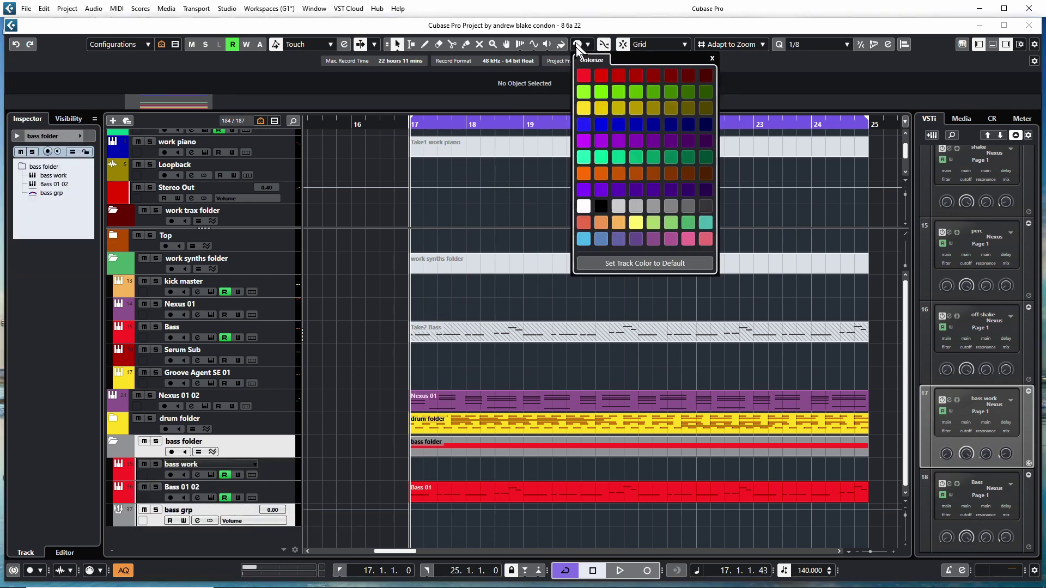
click(582, 77)
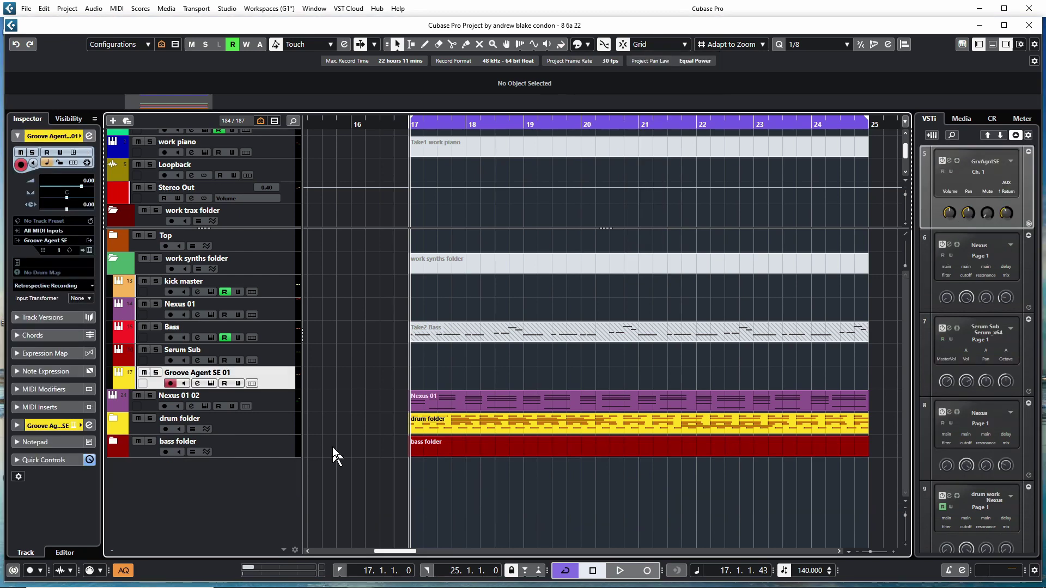
Play back the arrangement and remove the old Take2 Bass part
key(space)
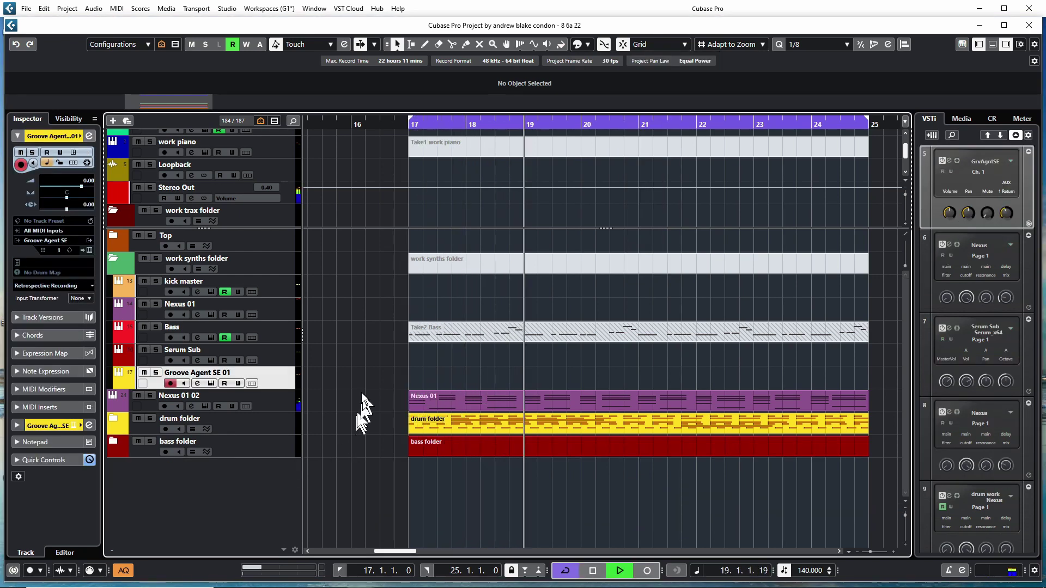
click(525, 339)
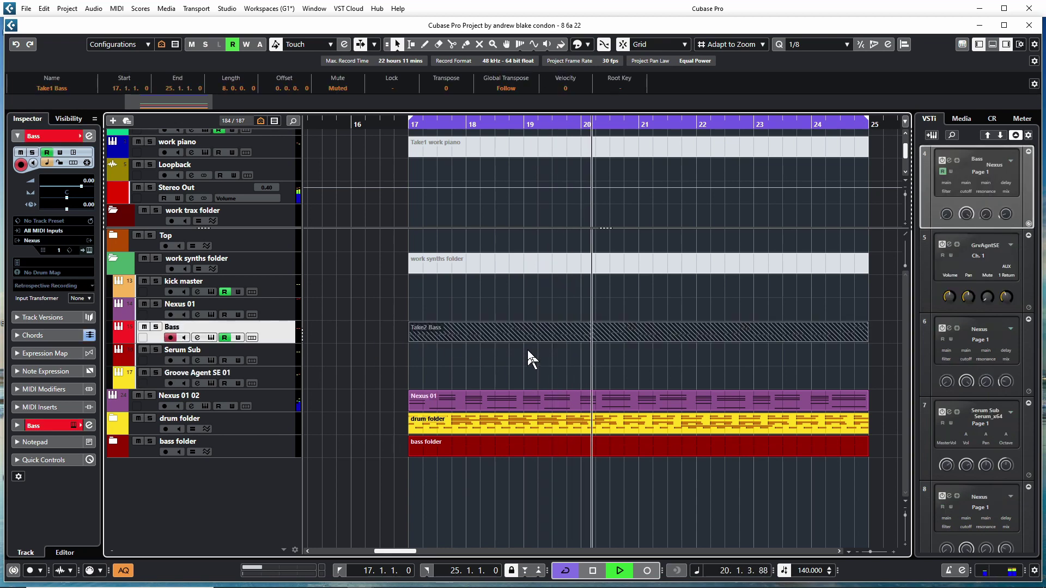
key(ctrl+z)
key(ctrl+z)
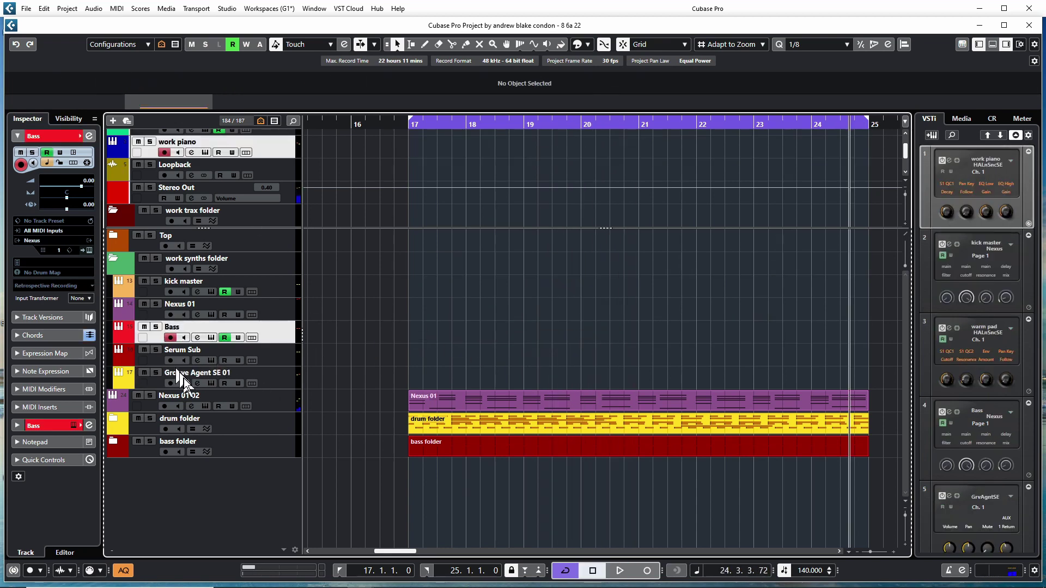
Convert the chord track to MIDI on Nexus 01 02 with Project > Chord Track > Chords to MIDI
click(280, 403)
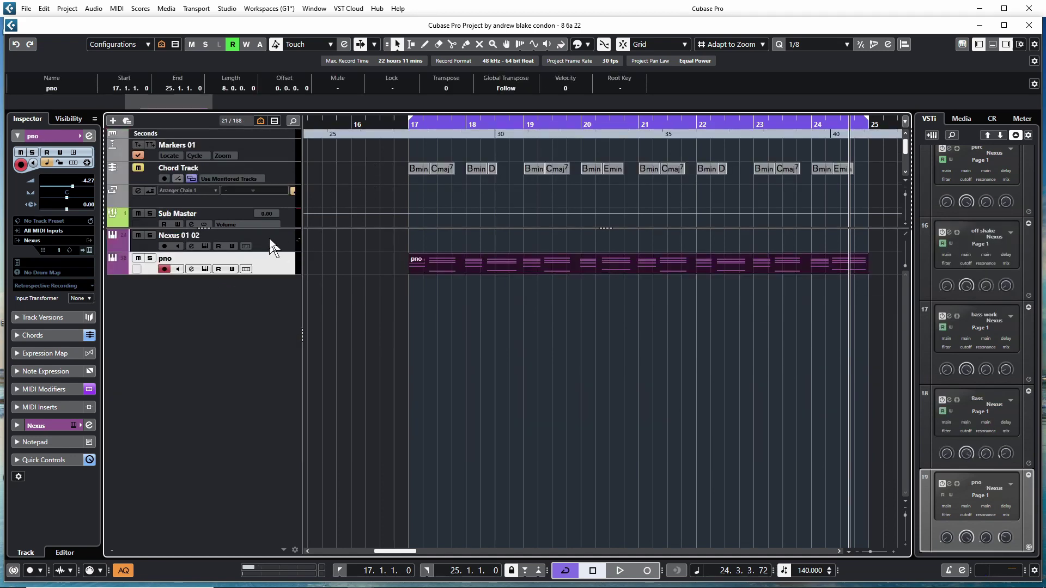
click(269, 238)
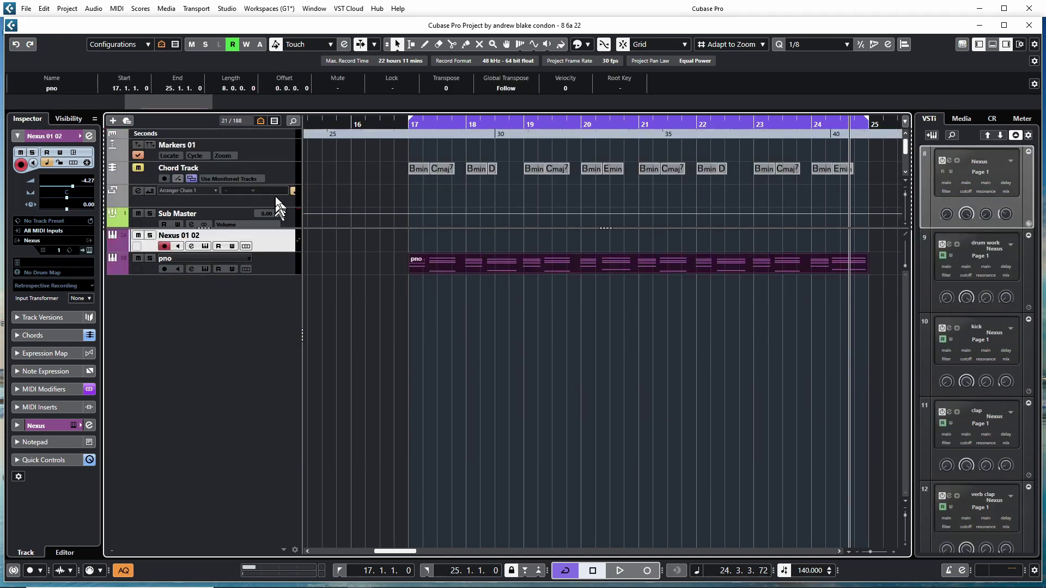
click(72, 9)
mouse_move(122, 226)
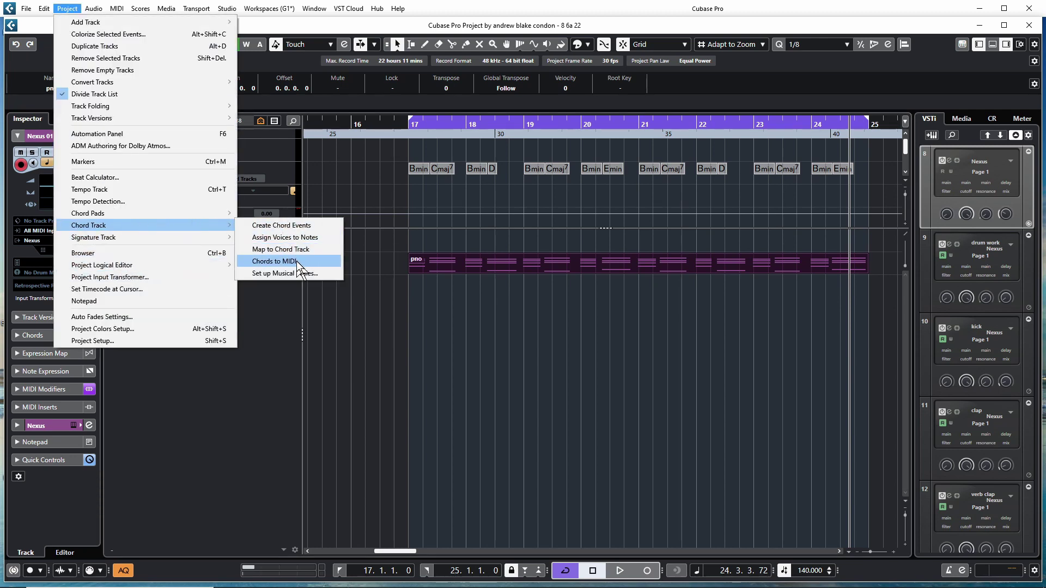
click(274, 262)
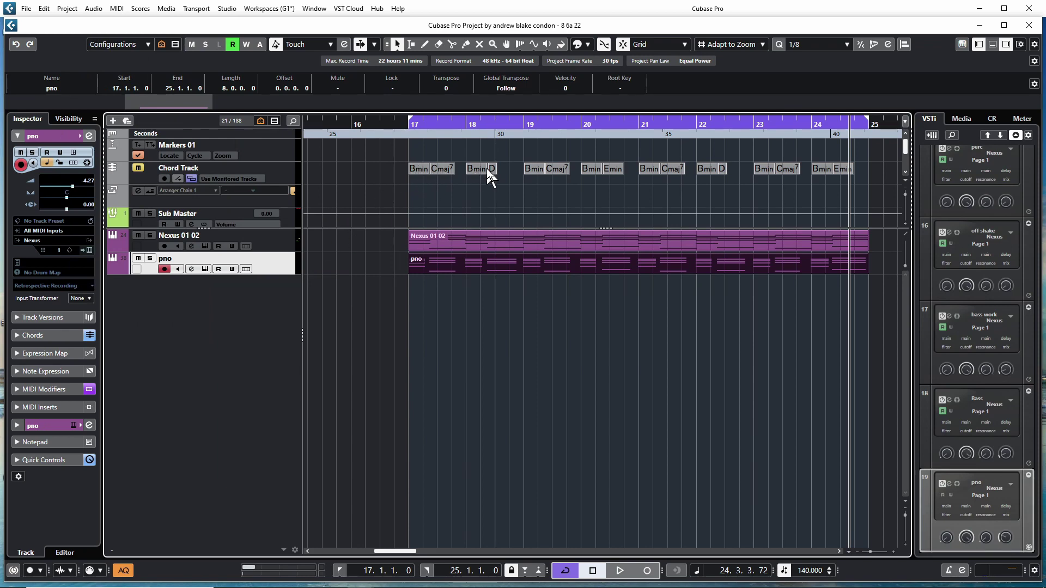
click(422, 267)
Load the Jazzy Chills arpeggio preset on the pno track's Nexus, then show Pads presets for Nexus 01 02
click(120, 243)
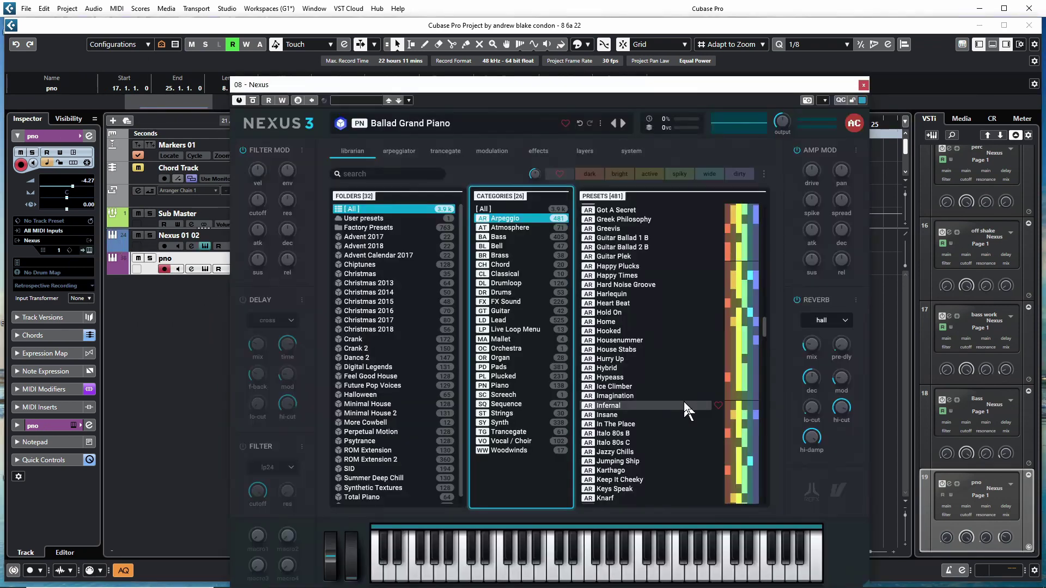
click(631, 376)
click(616, 451)
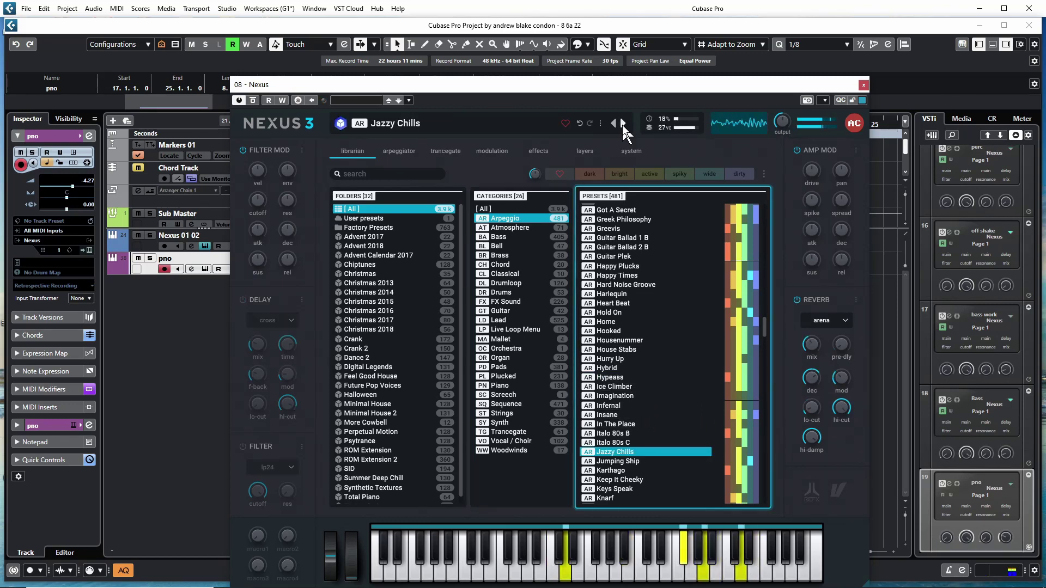
click(864, 85)
click(204, 246)
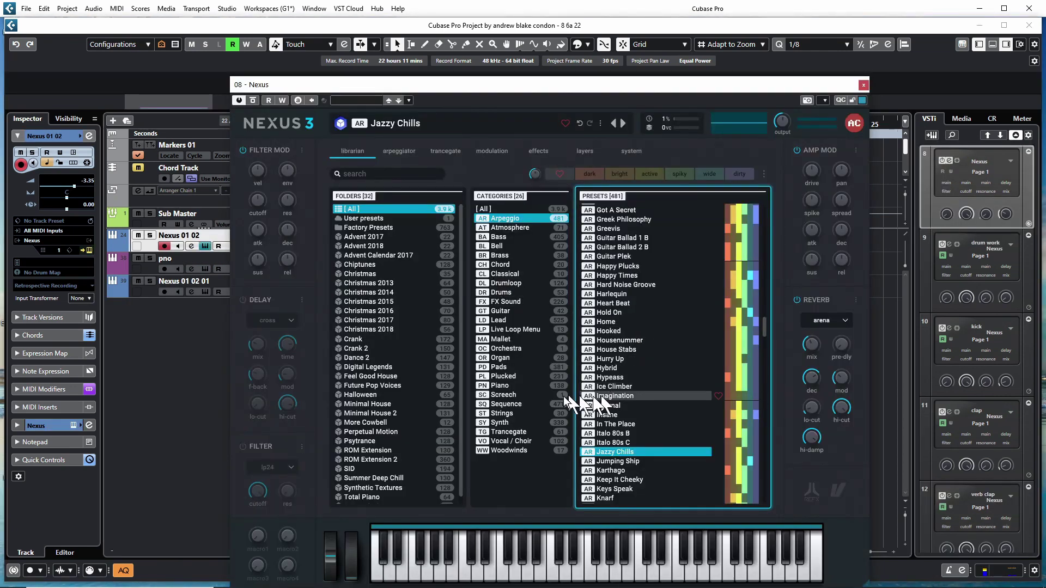
click(551, 367)
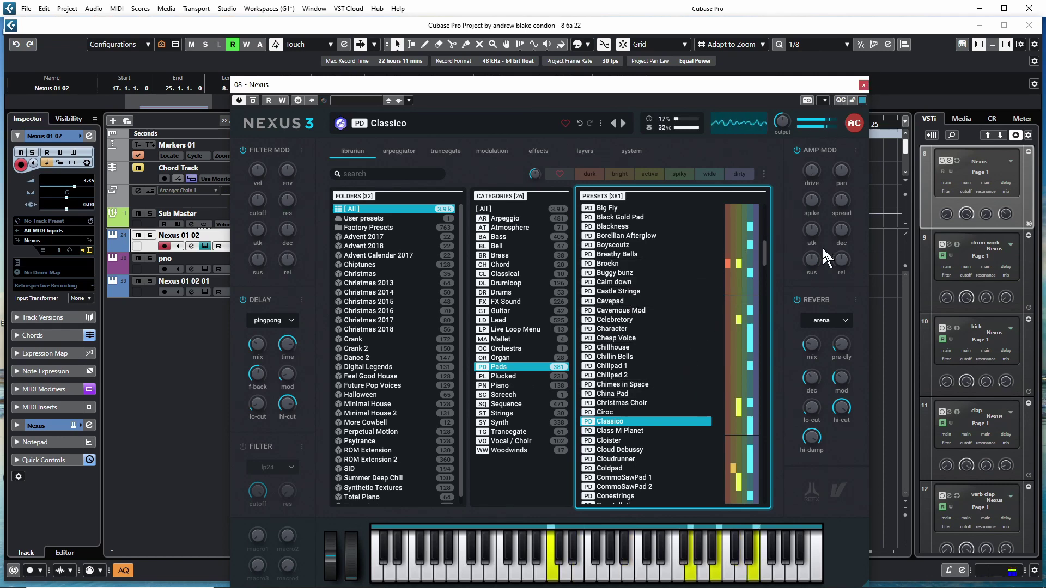
Select the synth tracks down to Pad and add a keys grp group with folder
click(864, 84)
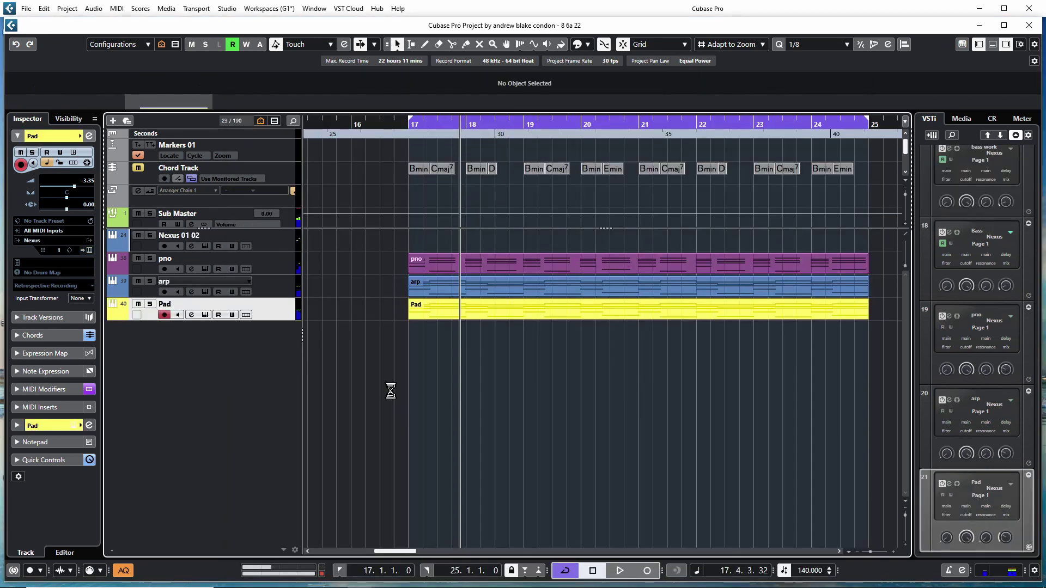
click(282, 239)
shift+click(293, 311)
key(ctrl+g)
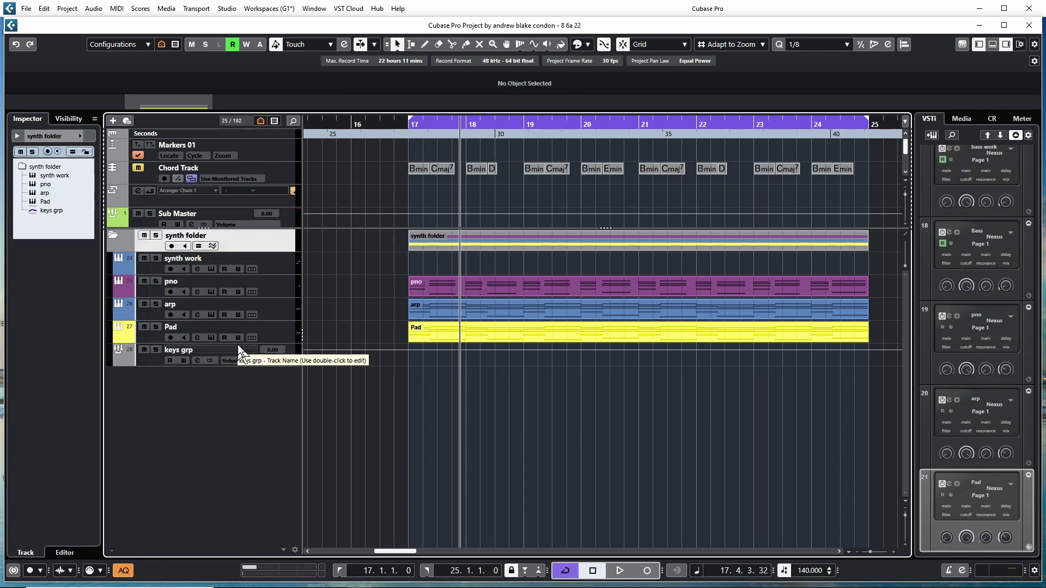
Colour the synth folder light blue and show all hidden tracks again
click(234, 351)
click(577, 44)
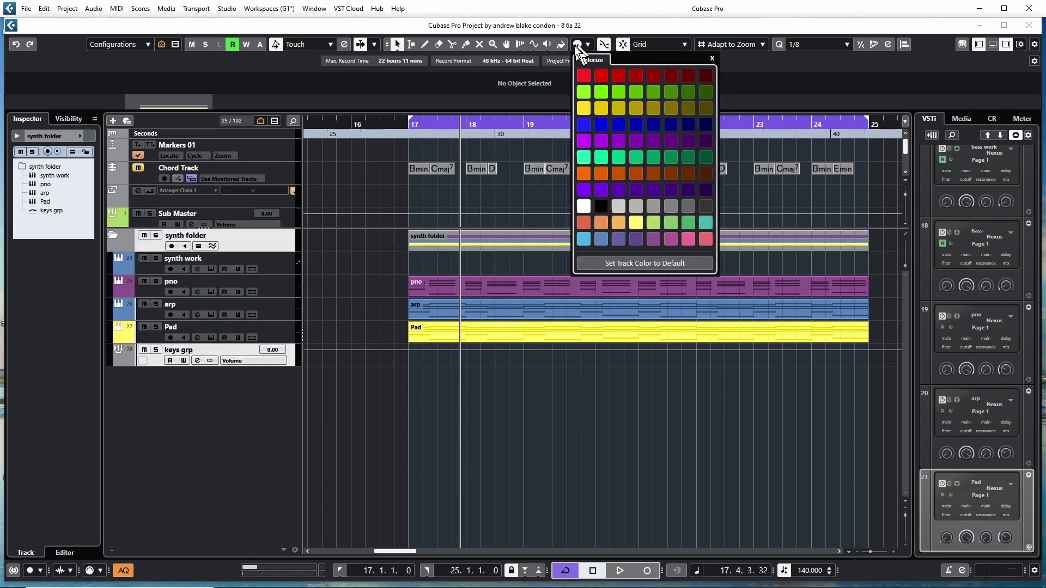
click(584, 238)
click(161, 44)
click(186, 60)
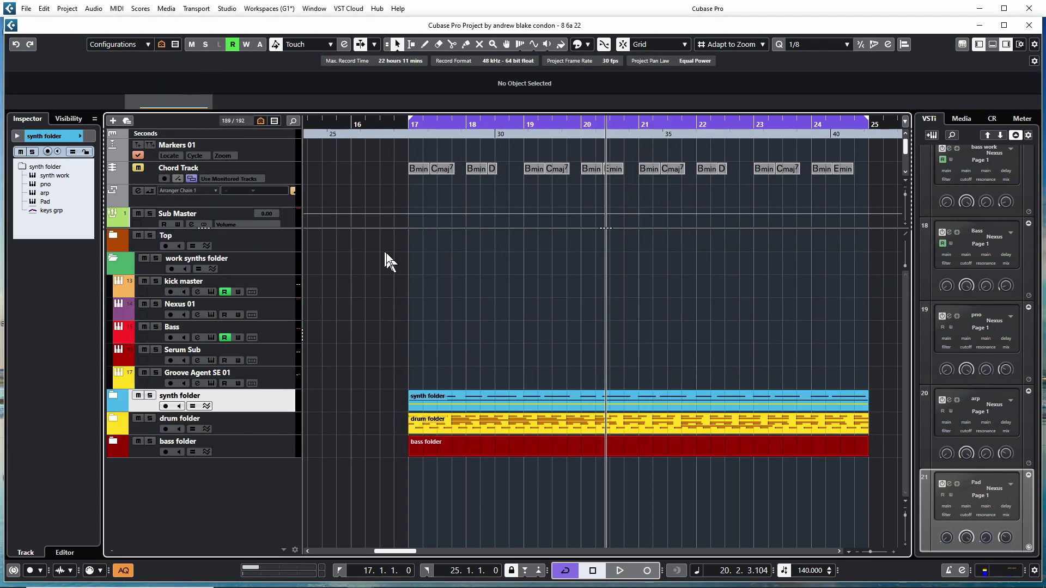
Open the MixConsole, pull the linked faders down to silence and start playback
key(alt+KP_3)
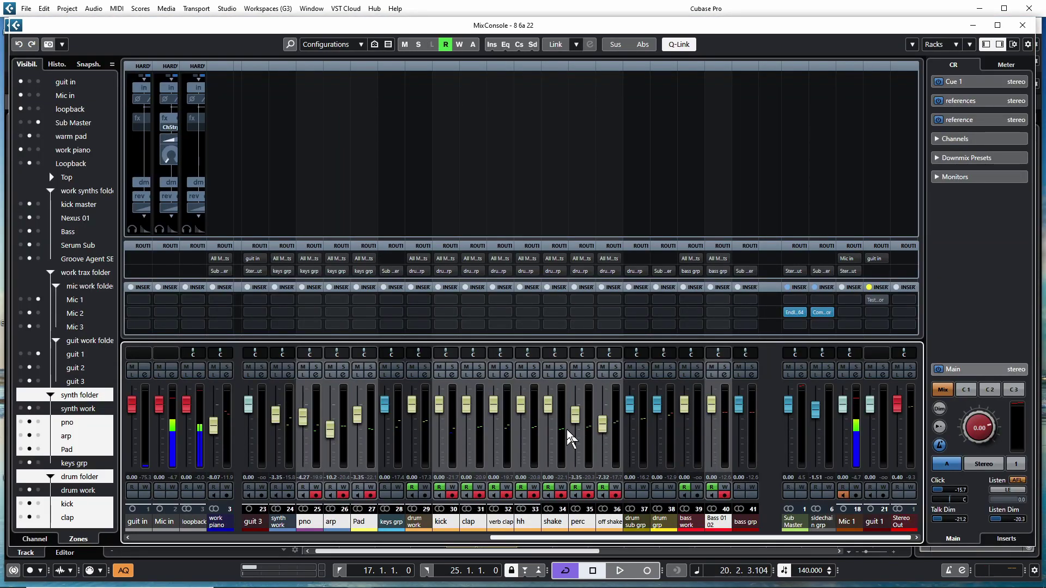
drag(712, 415, 715, 465)
key(space)
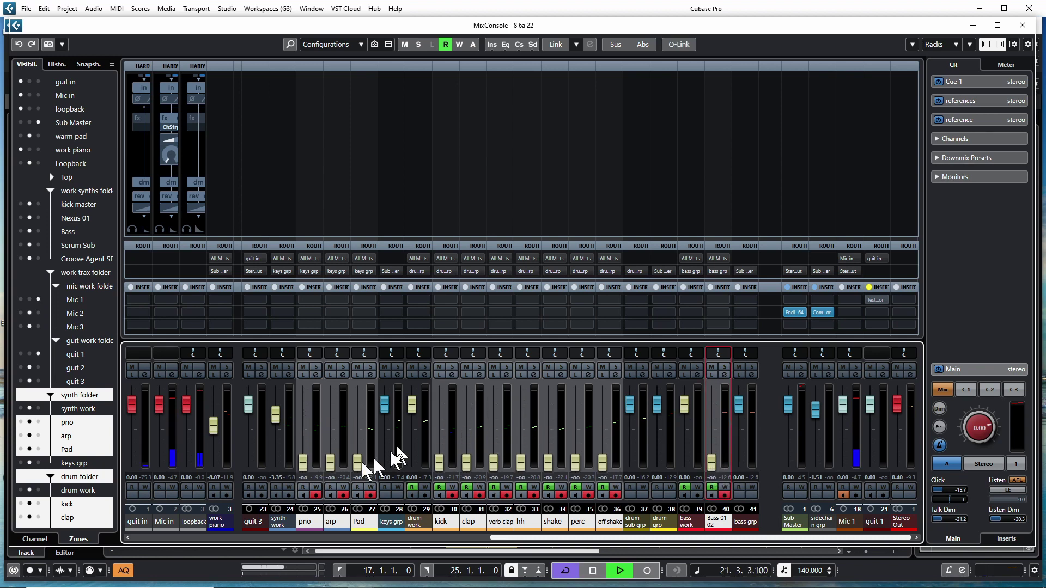
Set kick to -6.02, clap -1.70, pno -2.45, arp -9.78 and Bass 01 02 -7.43
drag(439, 452, 443, 425)
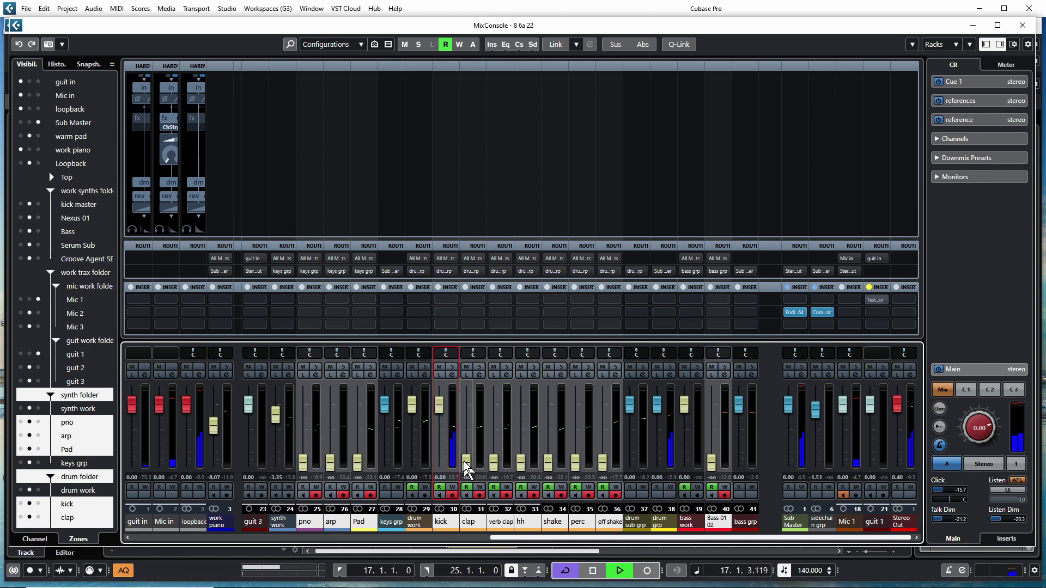
drag(470, 422, 475, 419)
click(303, 459)
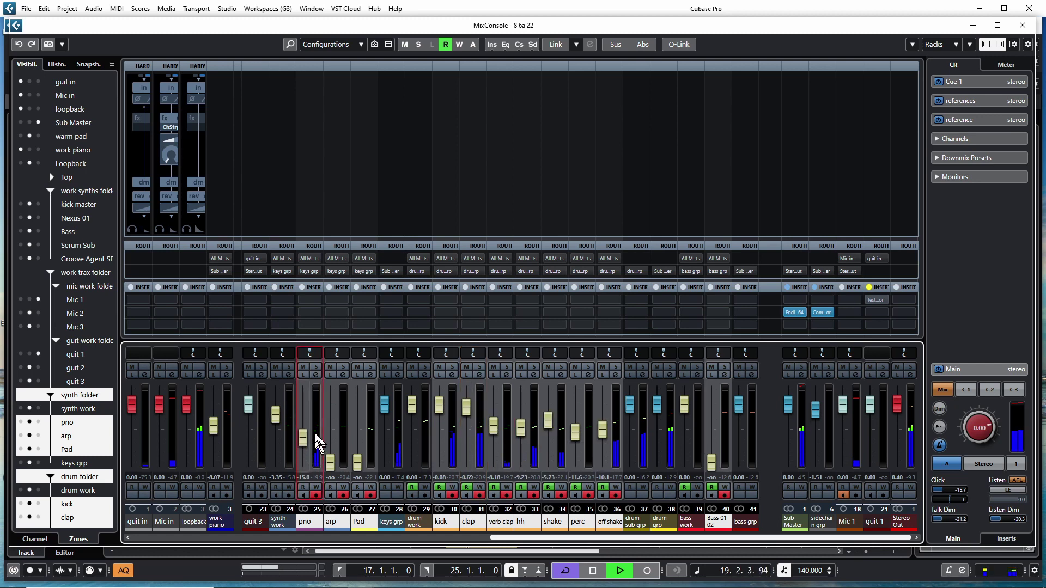
drag(315, 435, 306, 411)
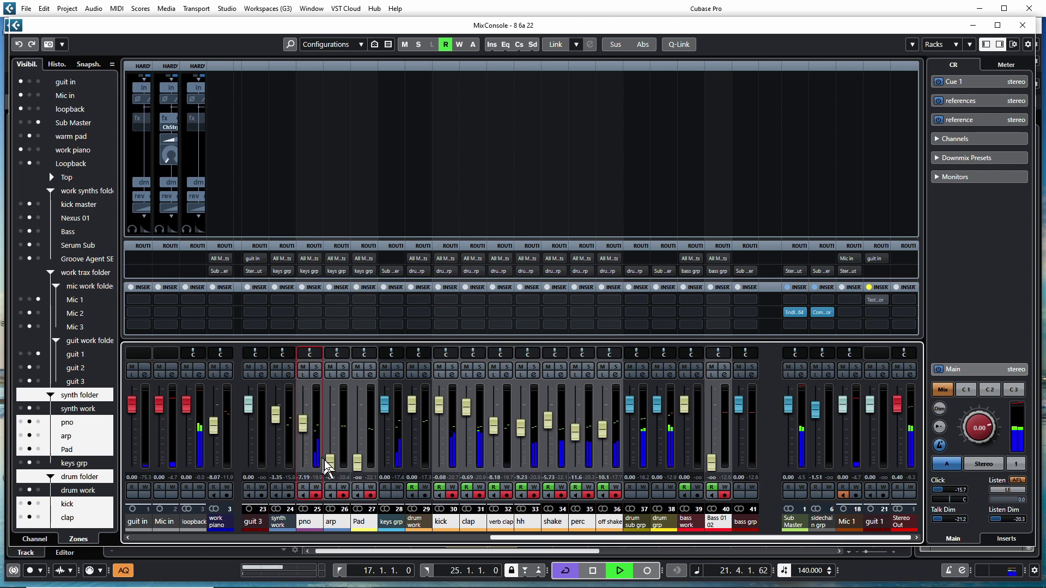
drag(323, 458, 338, 428)
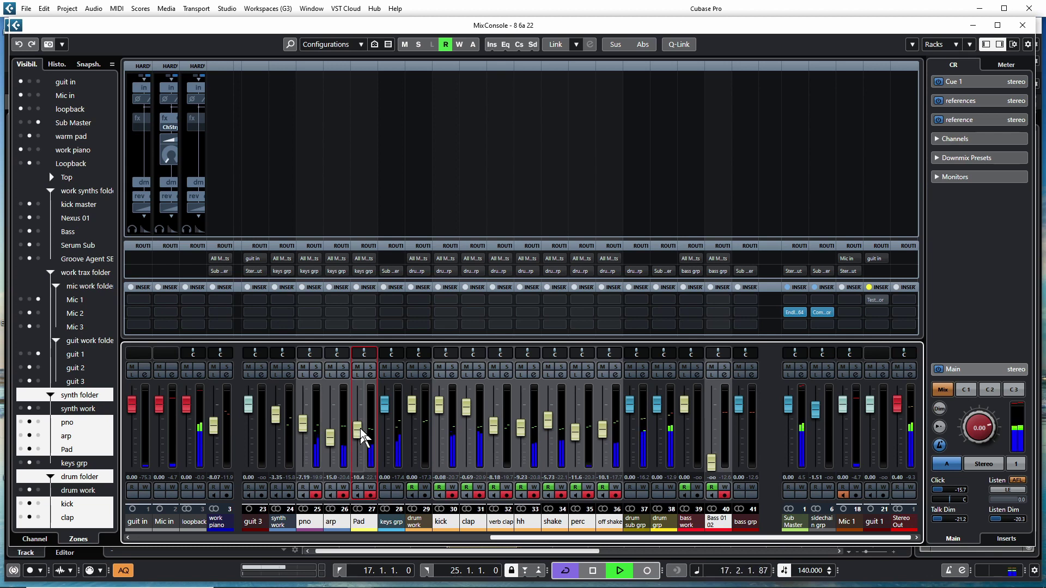
drag(703, 464, 713, 424)
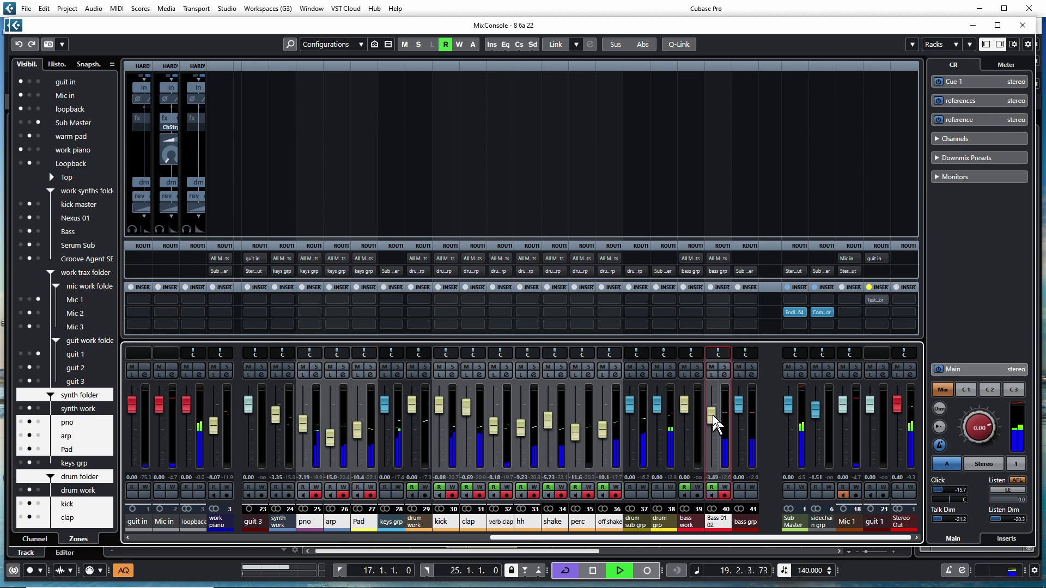